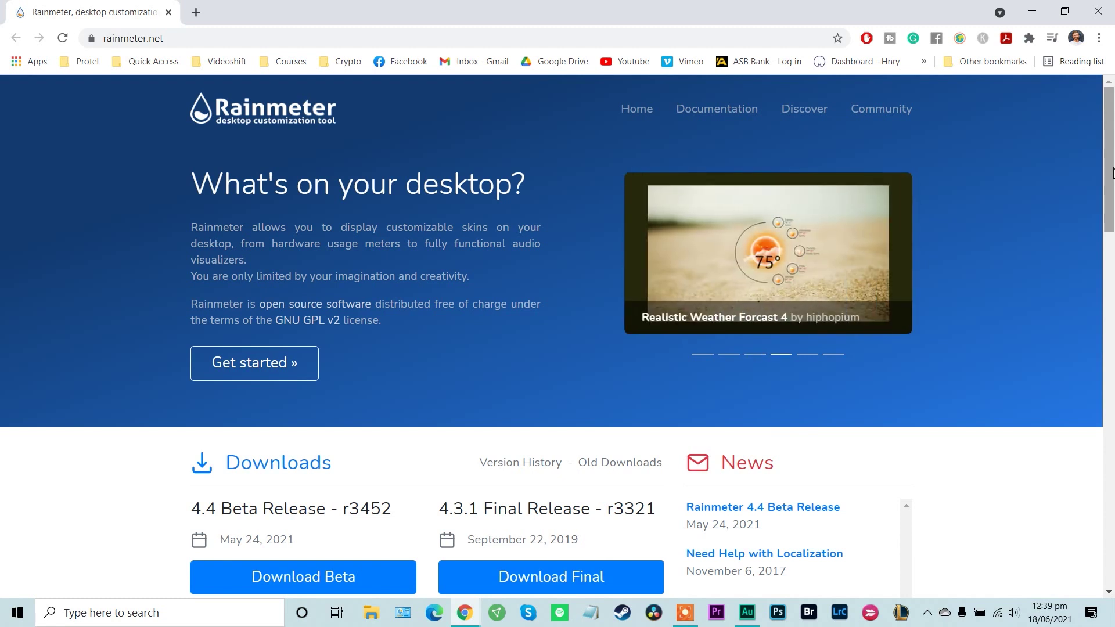
Download the Rainmeter 4.3.1 final release from rainmeter.net and open Rainmeter-4.3.1.exe
{"action": "scroll", "coordinate": [1112, 172], "scroll_direction": "down", "scroll_amount": 3}
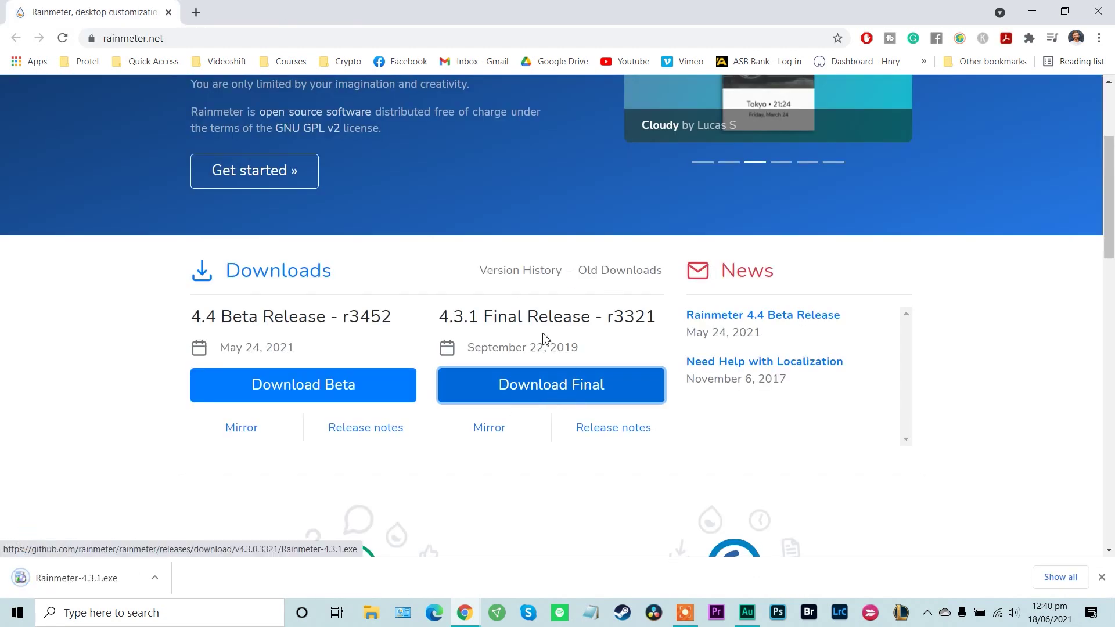
{"action": "left_click", "coordinate": [102, 591]}
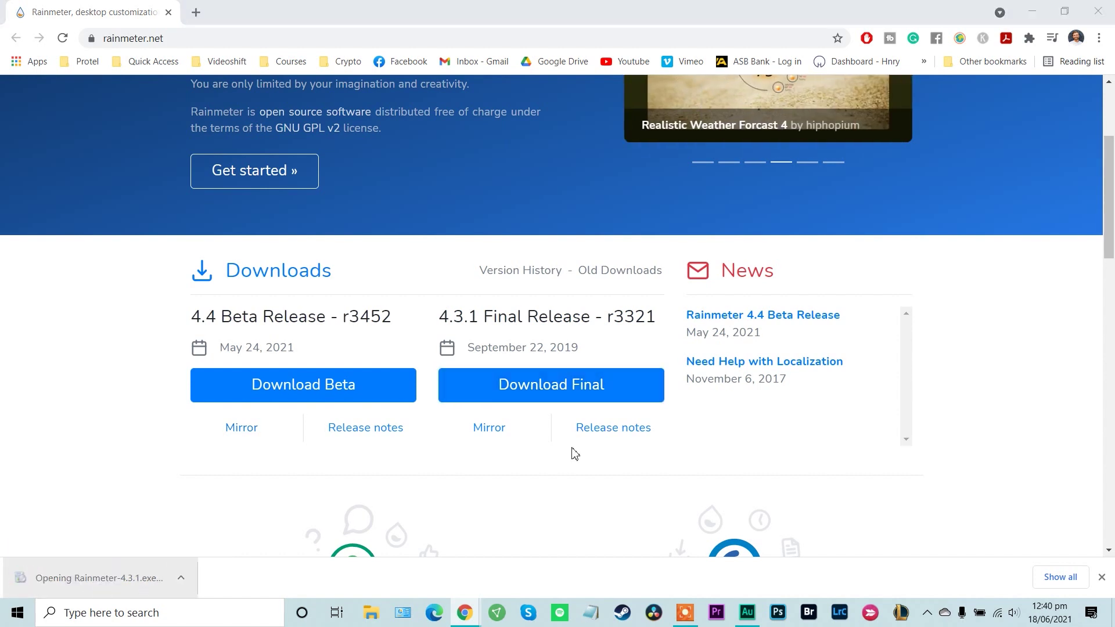
Install Rainmeter with the default language and standard installation, then run it
{"action": "left_click", "coordinate": [562, 339]}
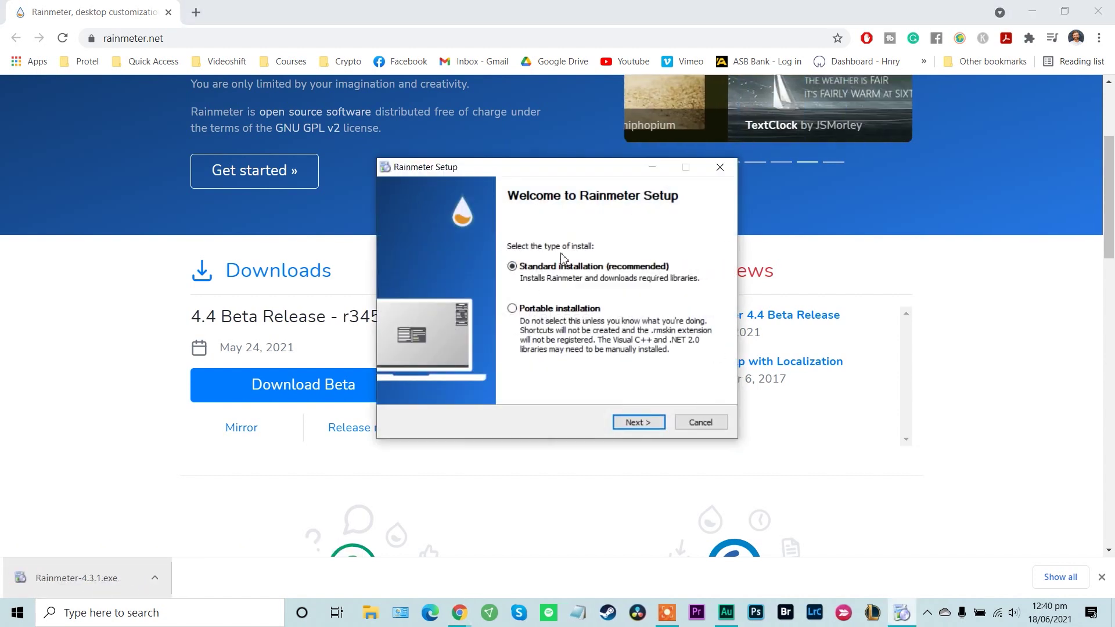
{"action": "left_click", "coordinate": [650, 426]}
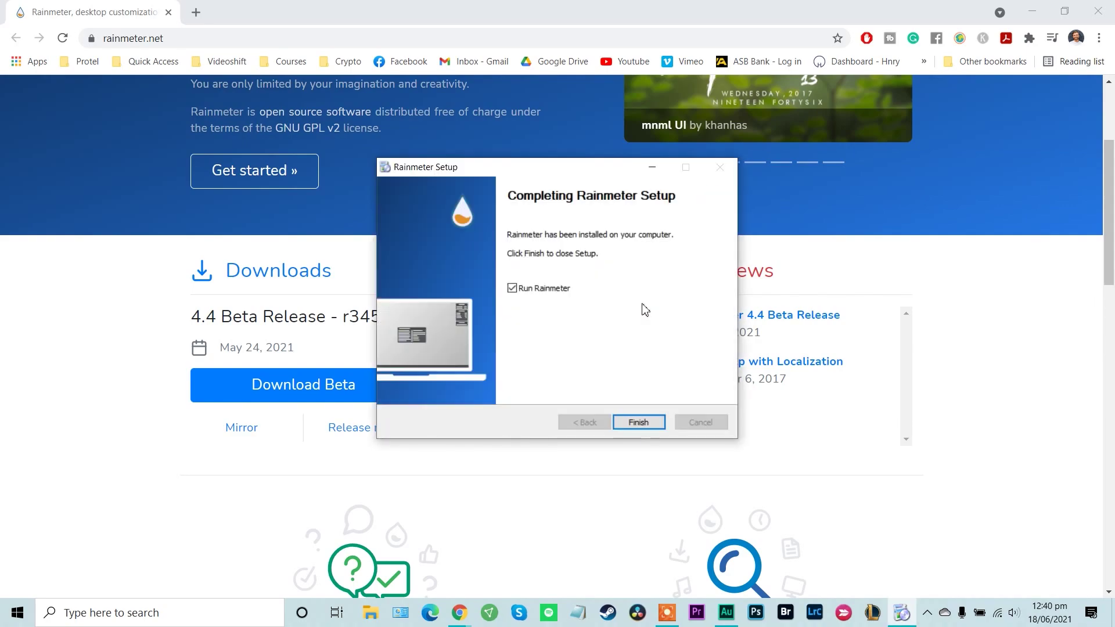
{"action": "left_click", "coordinate": [648, 428]}
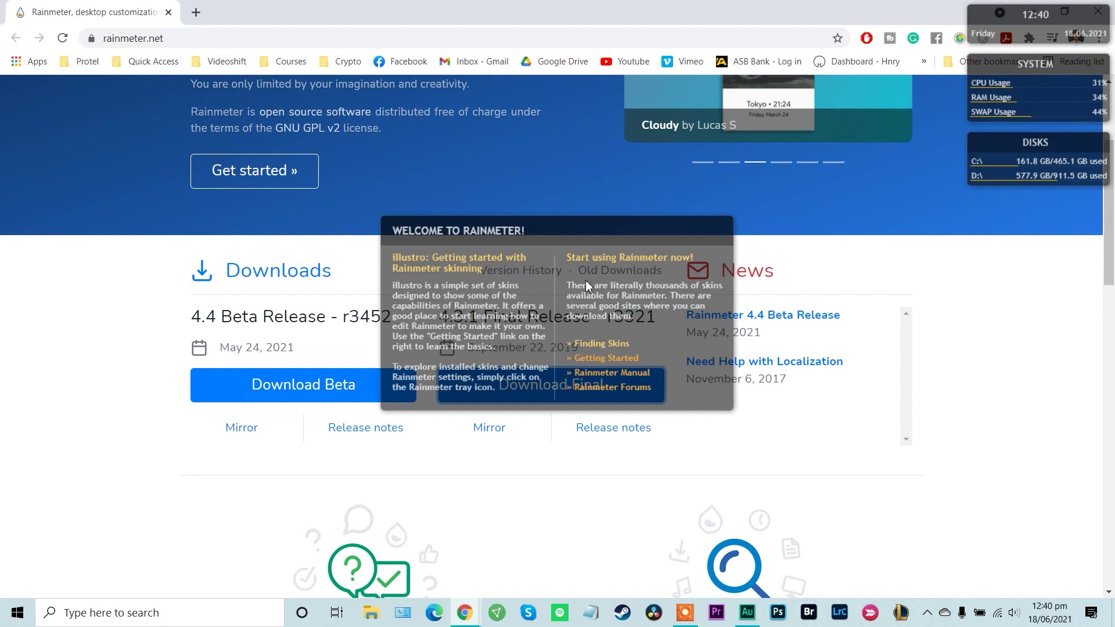
Restore Chrome to a smaller window and show the desktop from the taskbar menu
{"action": "double_click", "coordinate": [823, 14]}
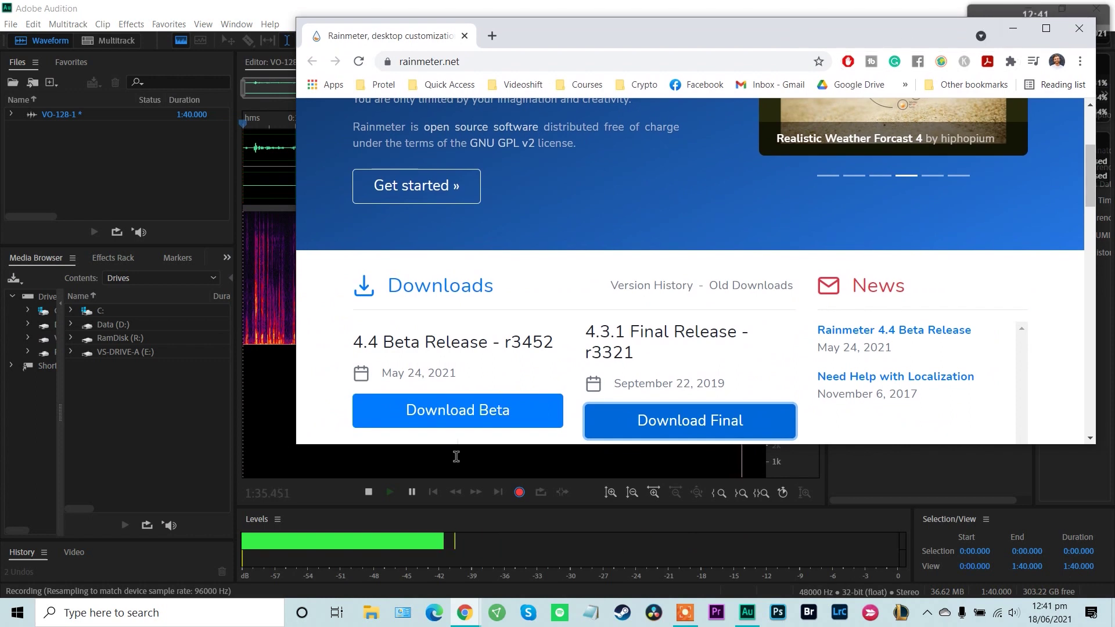
{"action": "right_click", "coordinate": [334, 611]}
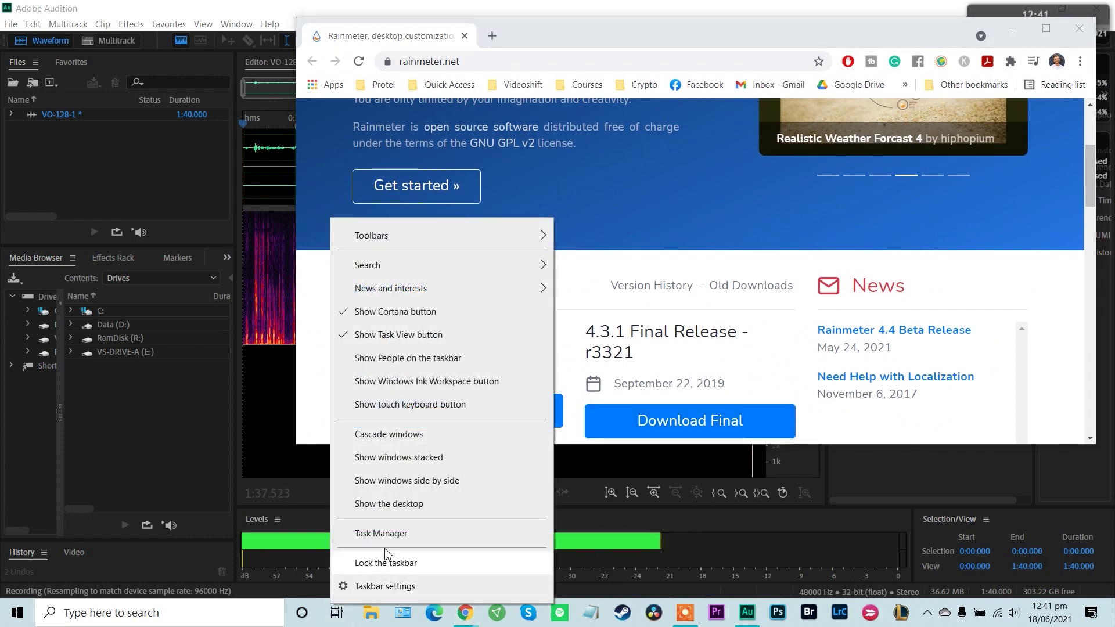
{"action": "left_click", "coordinate": [446, 502]}
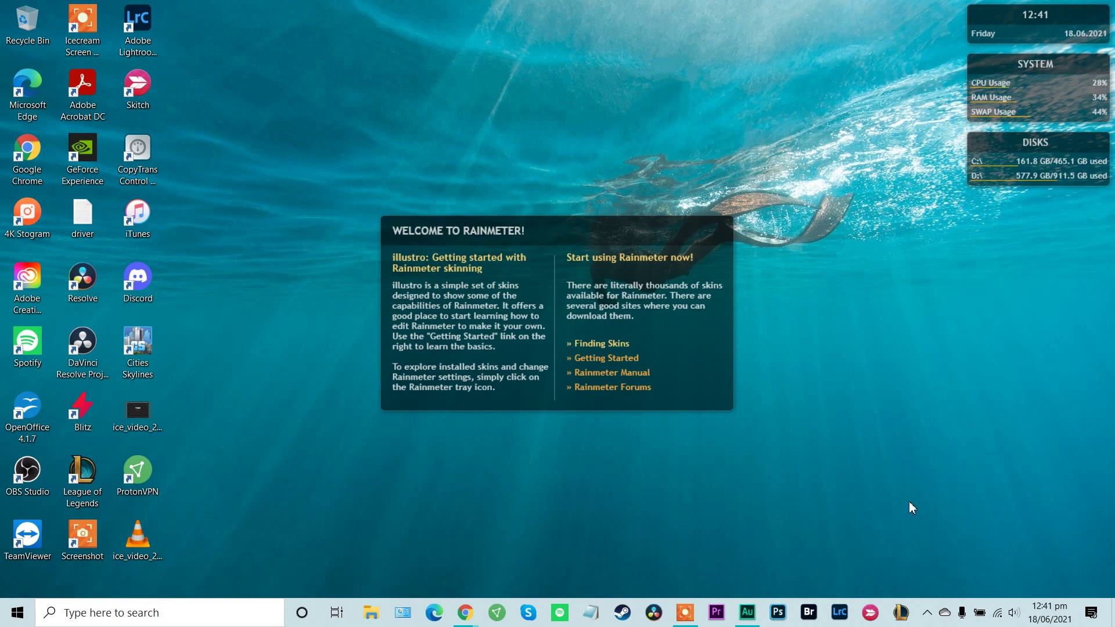
Open Manage Rainmeter from the Rainmeter tray icon and nudge it up and left
{"action": "left_click", "coordinate": [927, 614]}
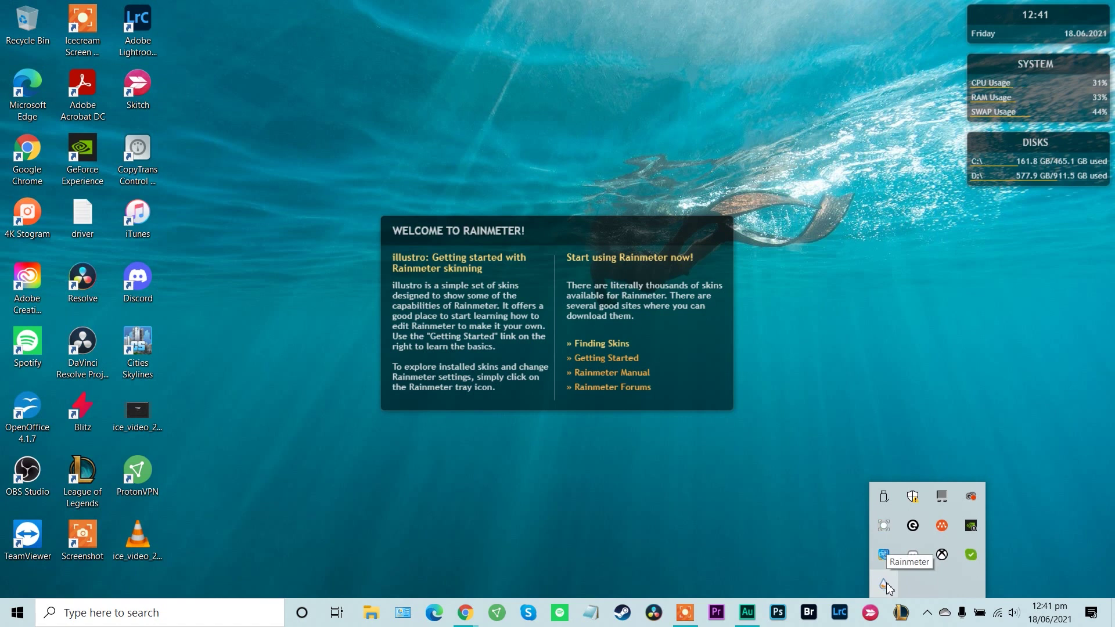
{"action": "right_click", "coordinate": [885, 586]}
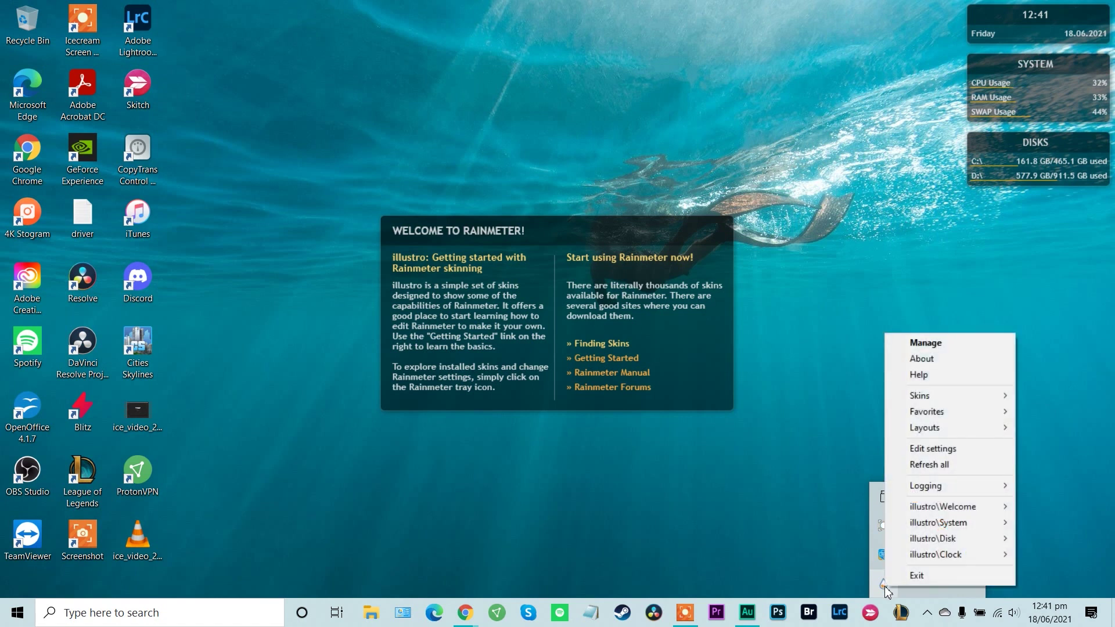
{"action": "left_click", "coordinate": [885, 588]}
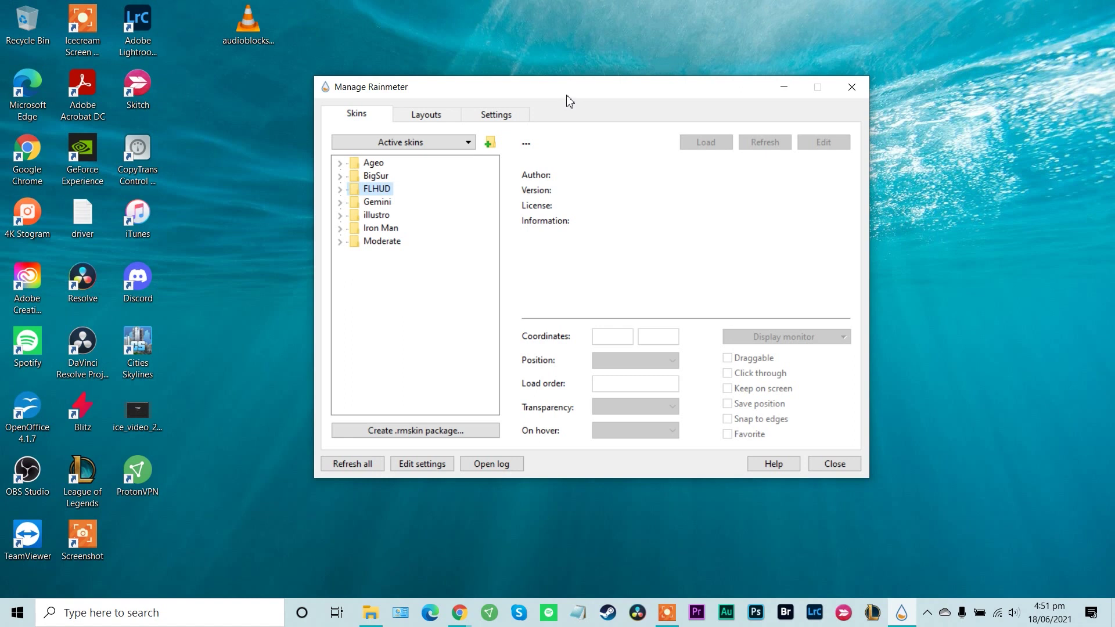
{"action": "mouse_move", "coordinate": [569, 102]}
{"action": "left_mouse_down"}
{"action": "mouse_move", "coordinate": [547, 115]}
{"action": "mouse_move", "coordinate": [566, 88]}
{"action": "mouse_move", "coordinate": [558, 93]}
{"action": "left_mouse_up"}
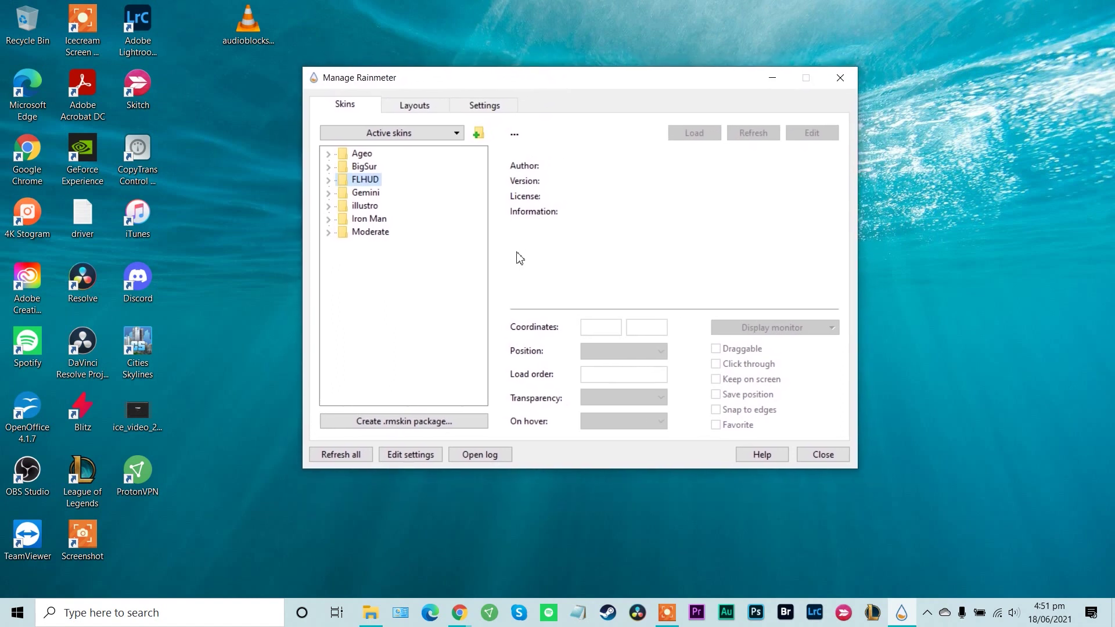
Expand FLHUD > Launcher in the skin manager and load Launcher.ini
{"action": "left_click", "coordinate": [927, 613]}
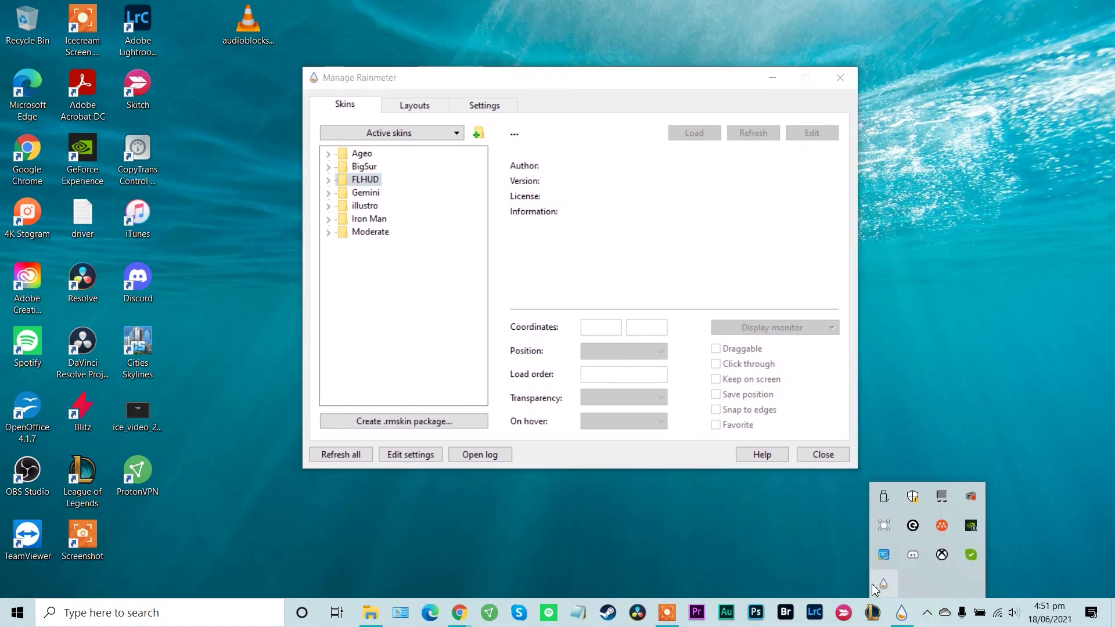
{"action": "left_click", "coordinate": [409, 343]}
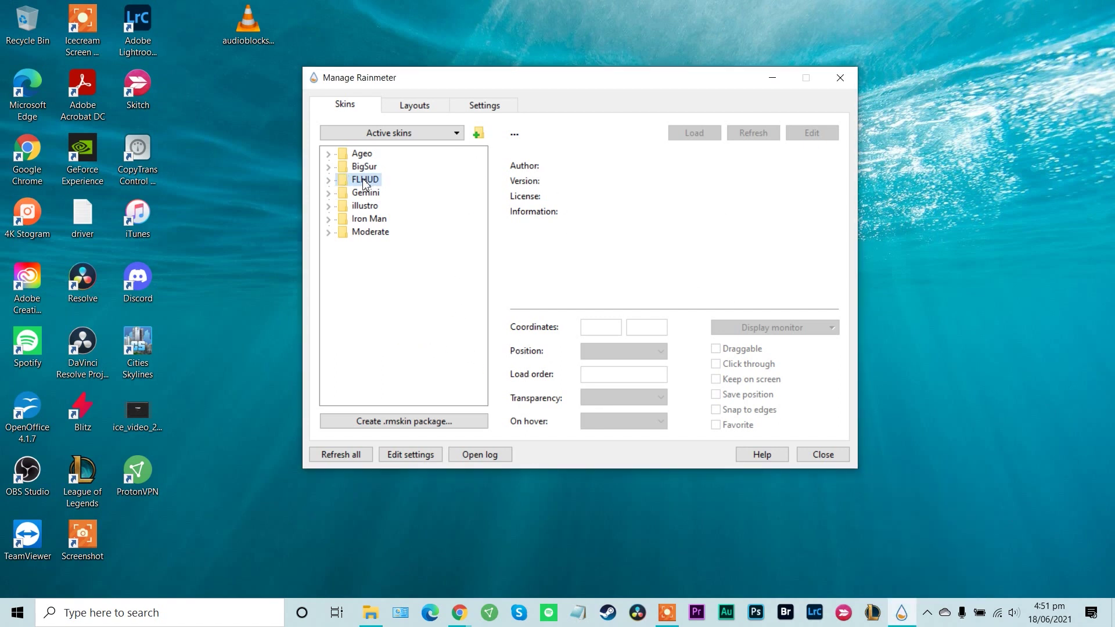
{"action": "left_click", "coordinate": [329, 180]}
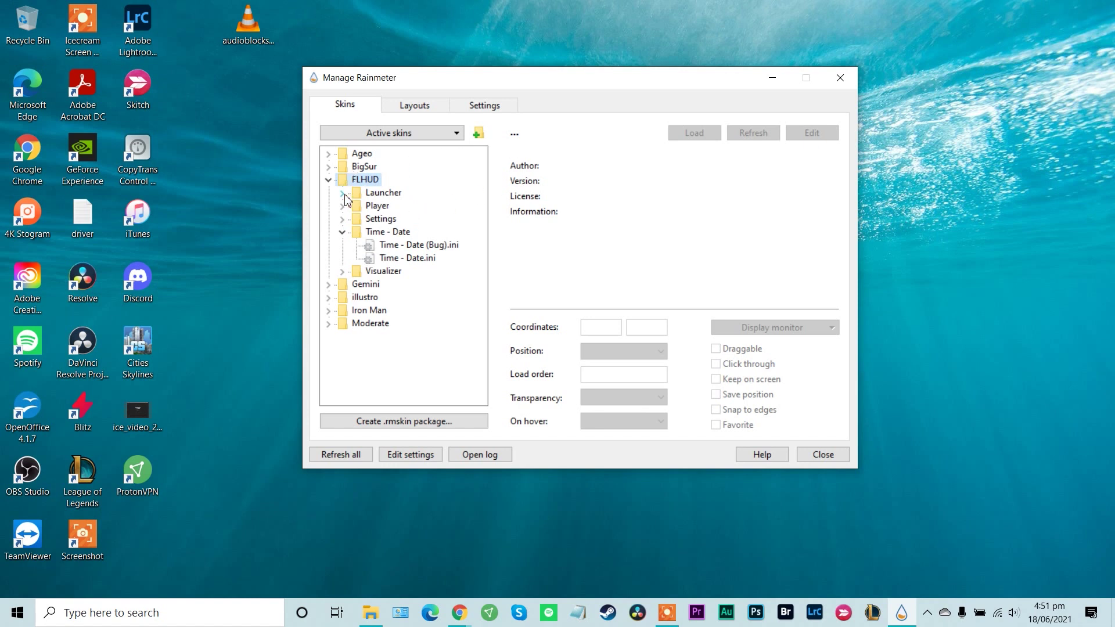
{"action": "left_click", "coordinate": [328, 182]}
{"action": "left_click", "coordinate": [329, 182]}
{"action": "left_click", "coordinate": [342, 193]}
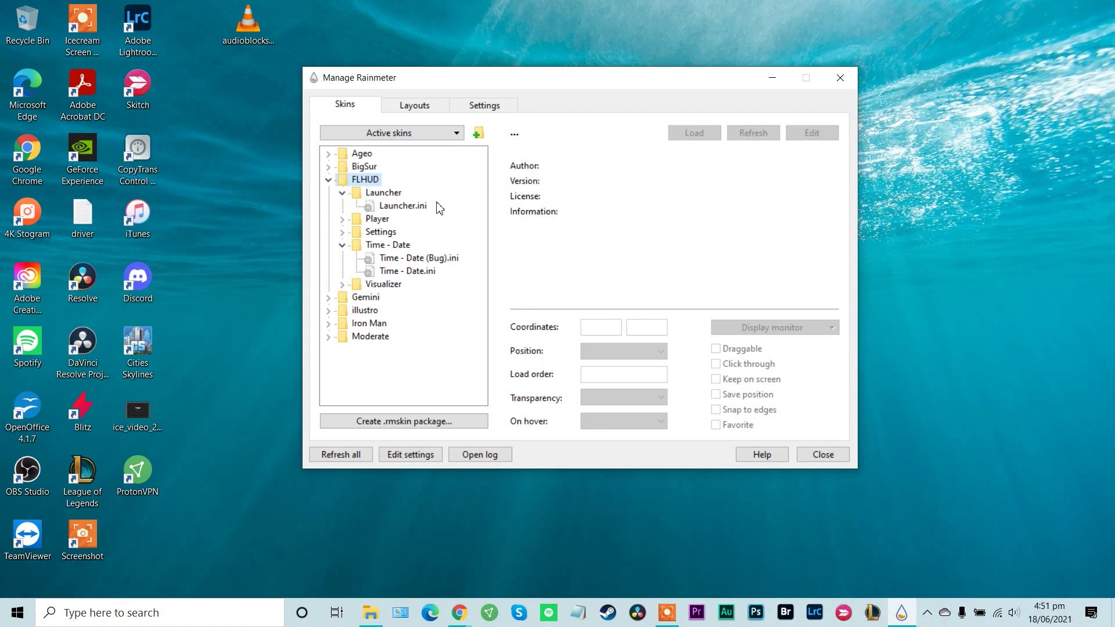
{"action": "right_click", "coordinate": [404, 208]}
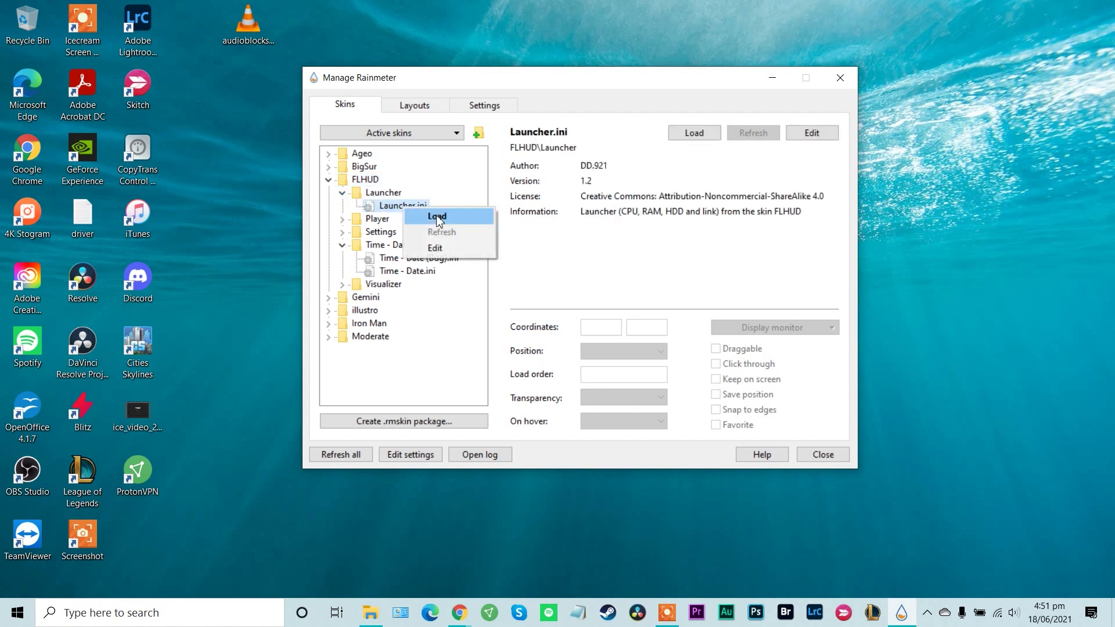
{"action": "left_click", "coordinate": [456, 215]}
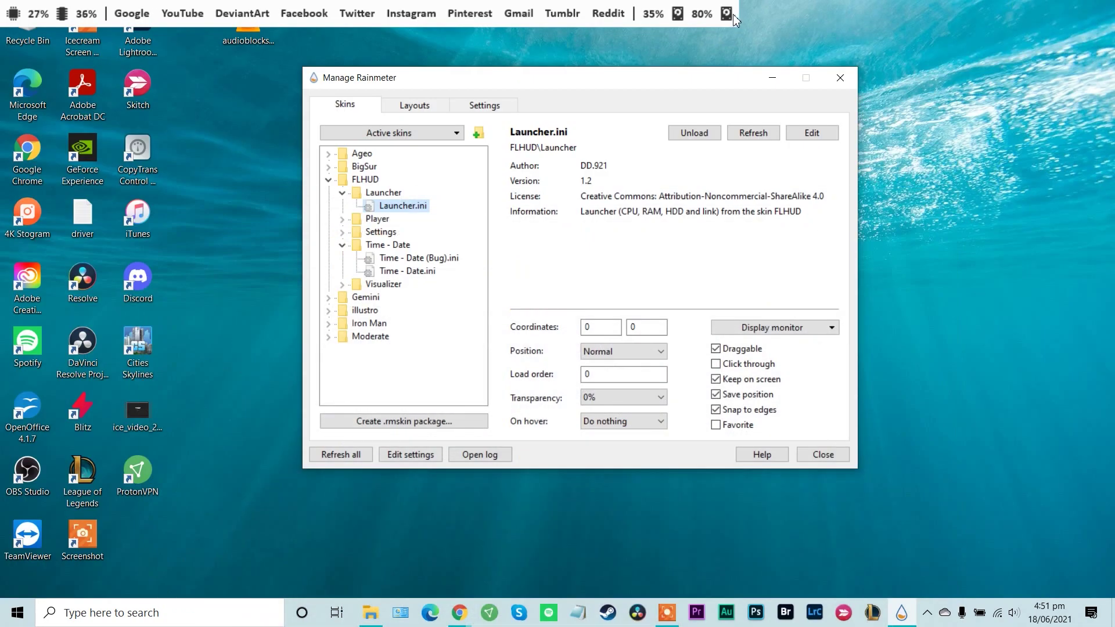
Move the launcher bar near the bottom and load FLHUD Player.ini just above it
{"action": "left_click_drag", "start_coordinate": [736, 20], "coordinate": [934, 543]}
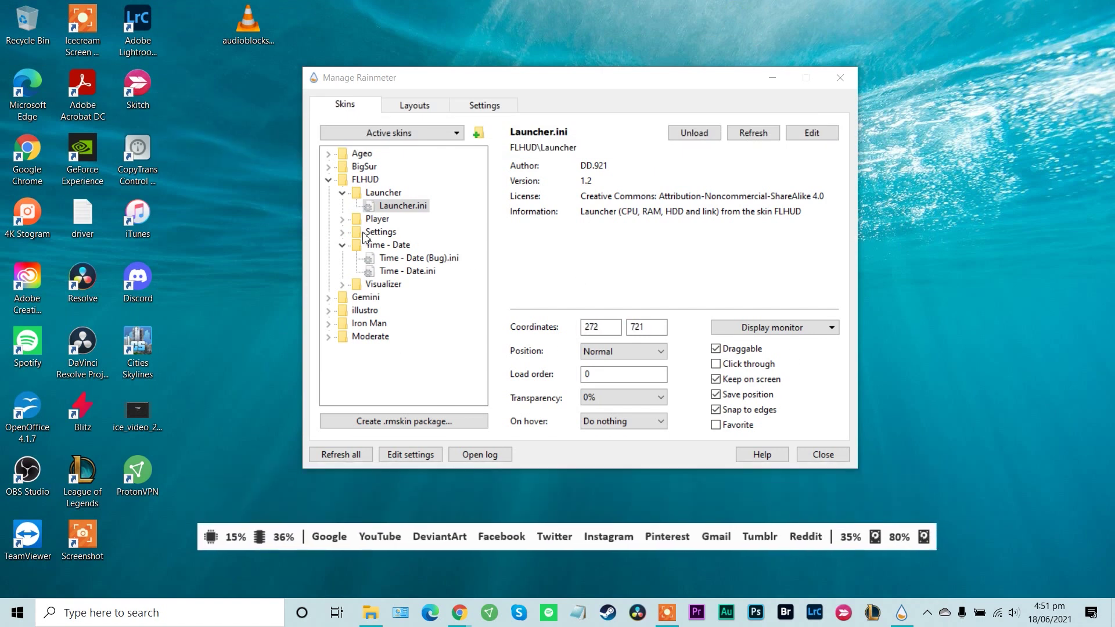
{"action": "left_click", "coordinate": [342, 219]}
{"action": "right_click", "coordinate": [385, 233]}
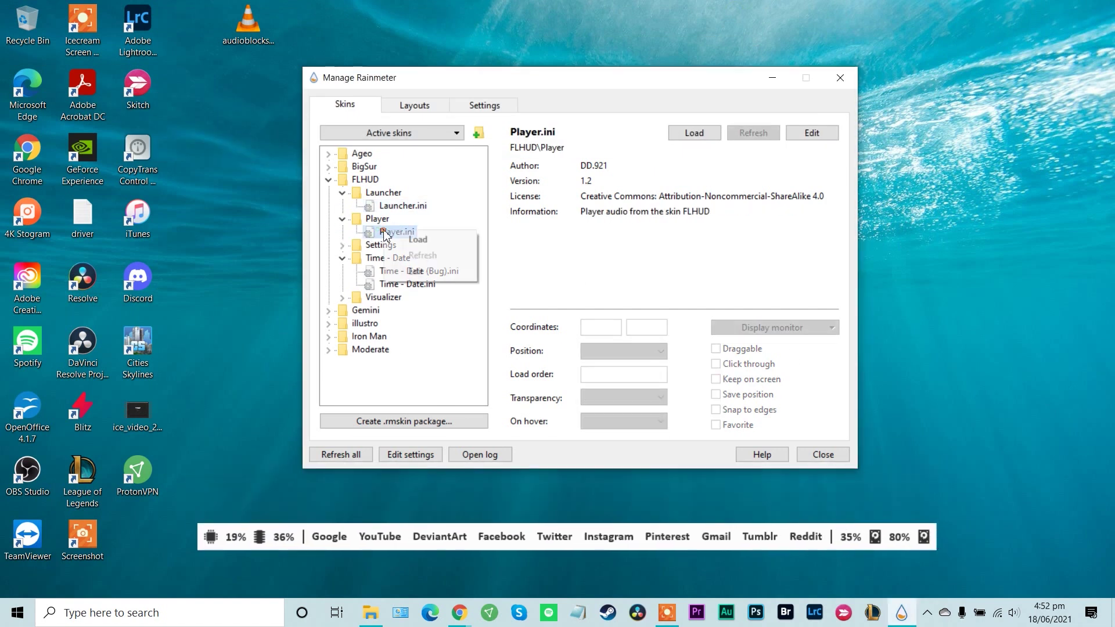
{"action": "left_click", "coordinate": [400, 239]}
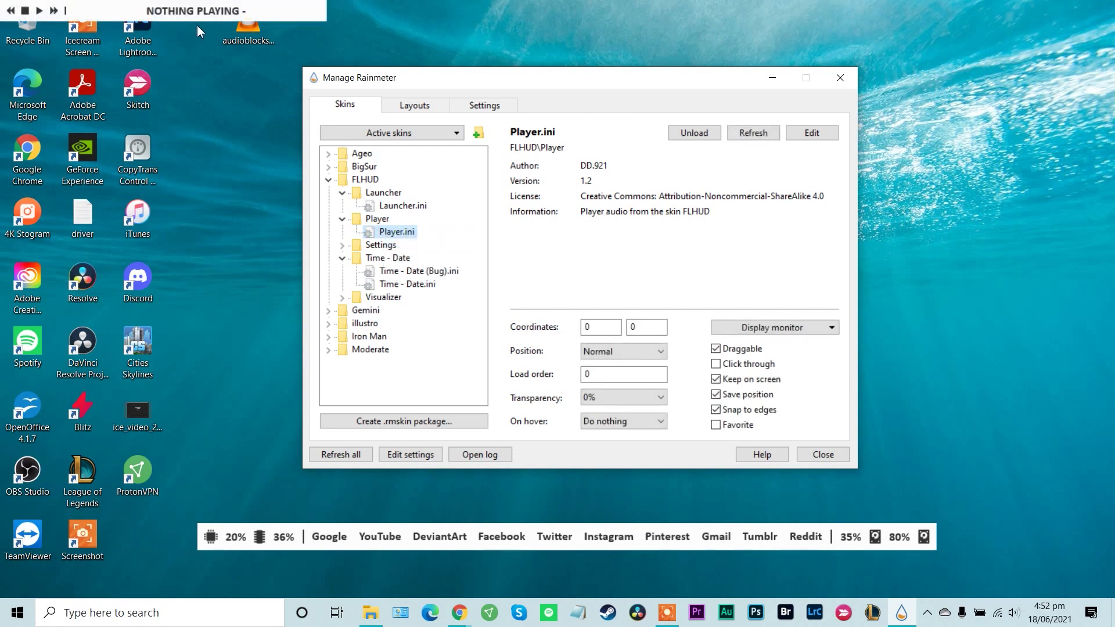
{"action": "left_click_drag", "start_coordinate": [197, 14], "coordinate": [577, 505]}
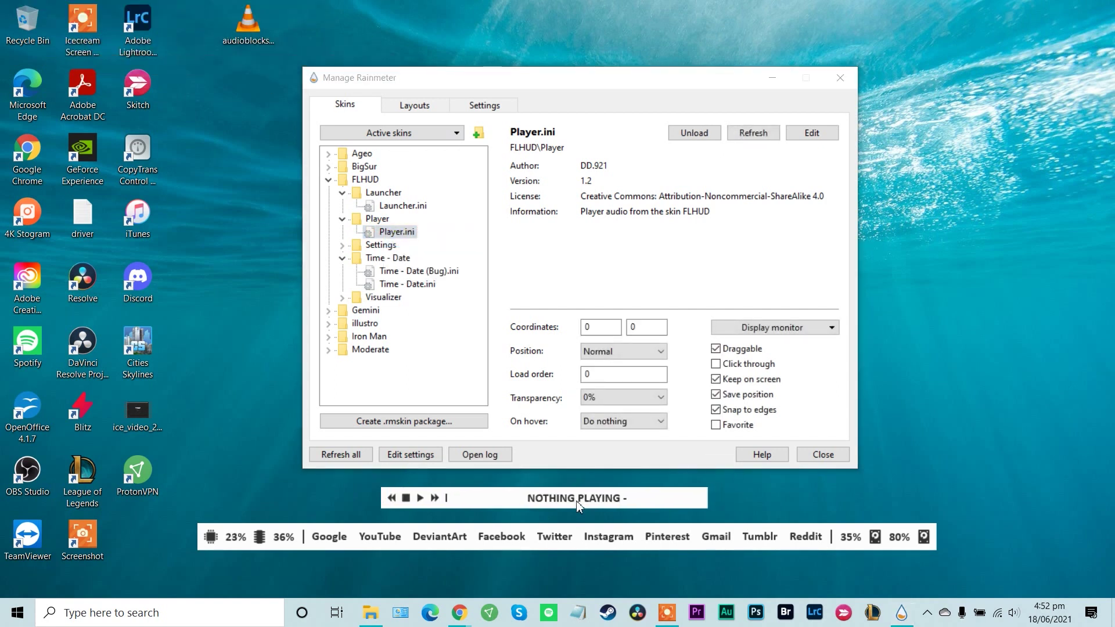
Browse the FLHUD Settings skins, load Time - Date.ini, and place the clock middle-right
{"action": "left_click", "coordinate": [343, 246]}
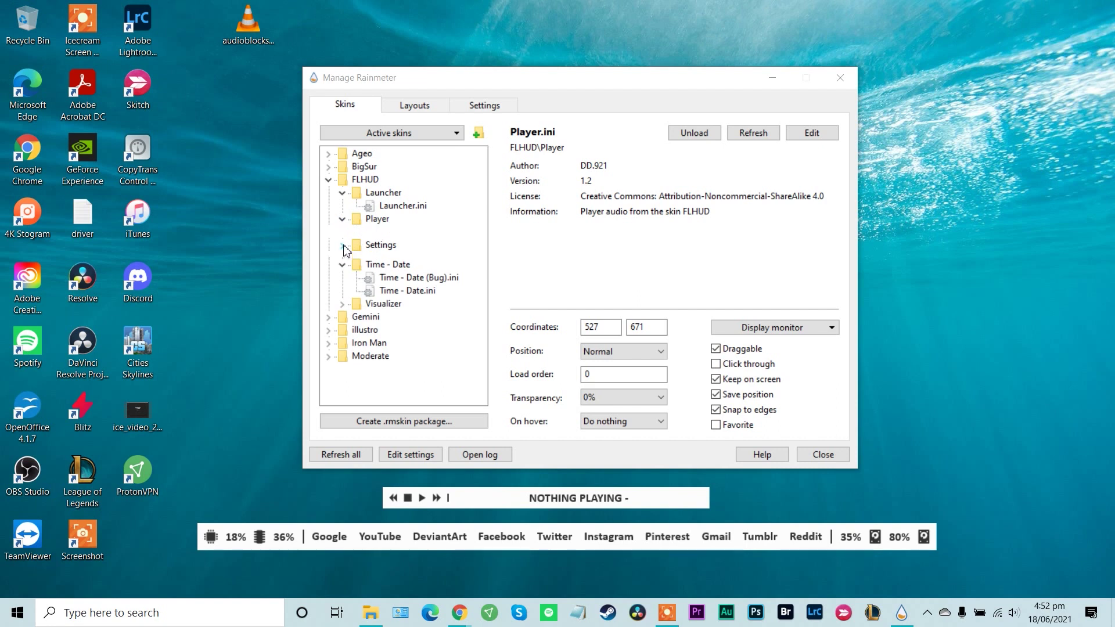
{"action": "left_click", "coordinate": [359, 258]}
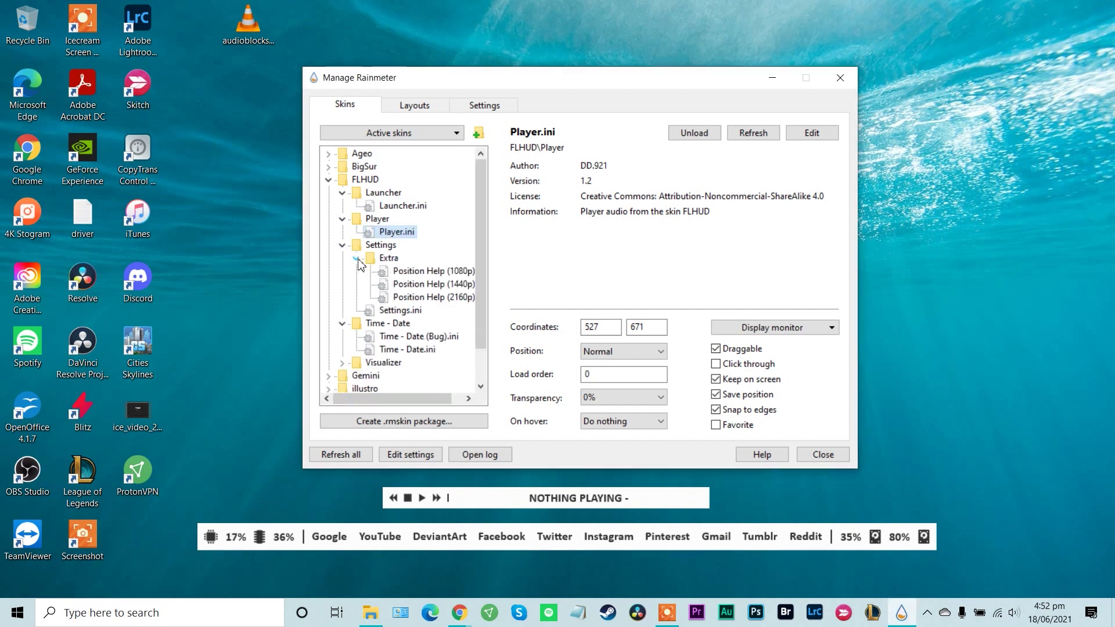
{"action": "left_click", "coordinate": [412, 284]}
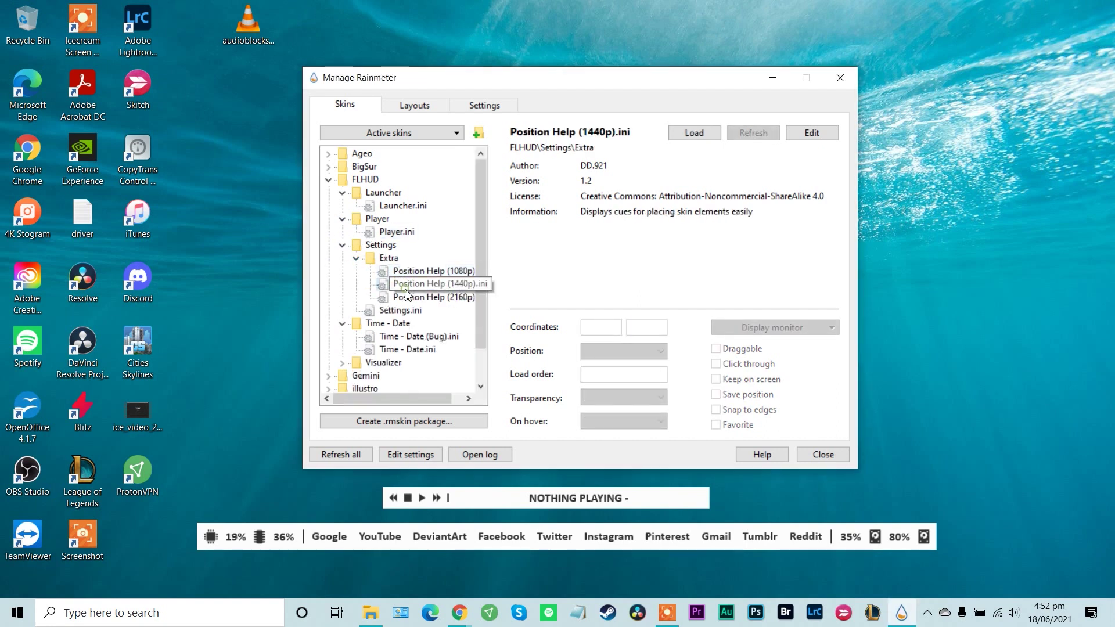
{"action": "left_click", "coordinate": [357, 271]}
{"action": "scroll", "coordinate": [355, 278], "scroll_direction": "down", "scroll_amount": 1}
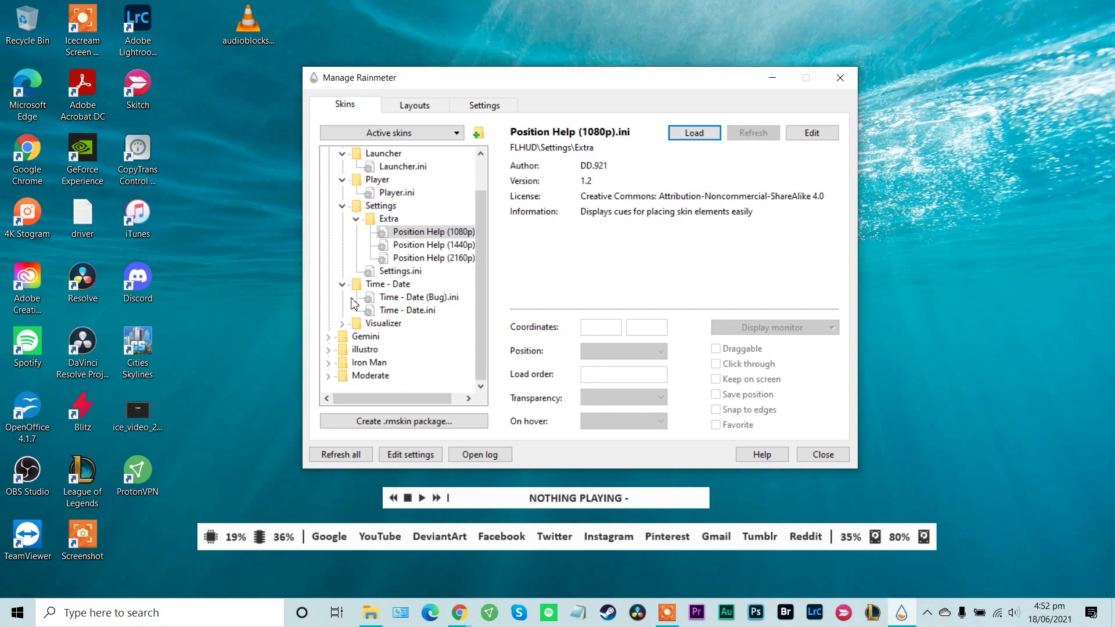
{"action": "left_click", "coordinate": [413, 297]}
{"action": "left_click", "coordinate": [409, 308]}
{"action": "left_click", "coordinate": [406, 303]}
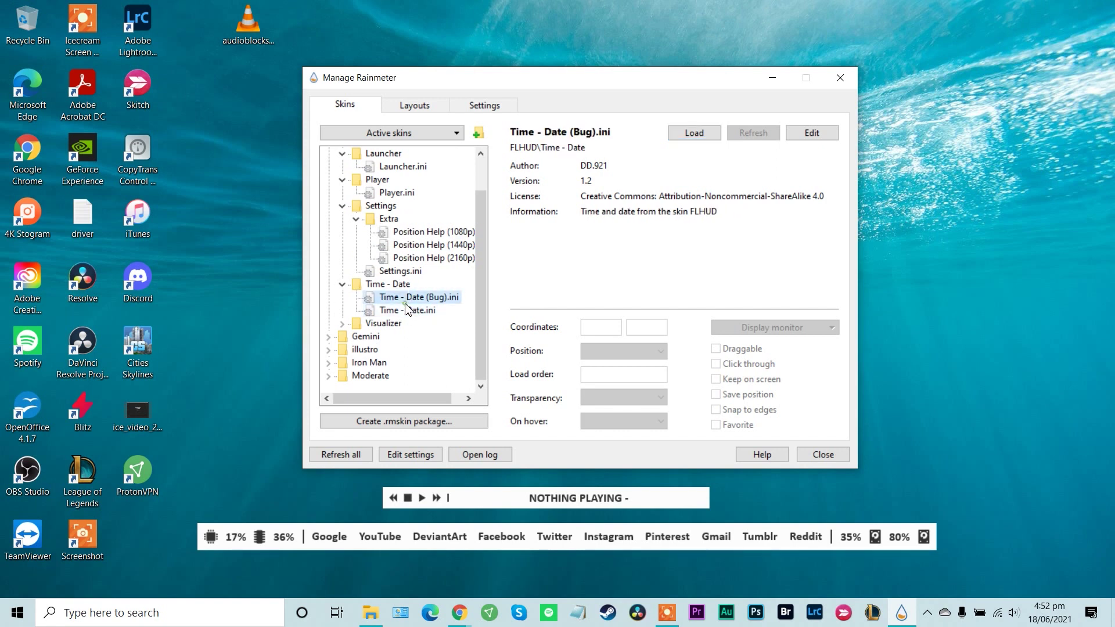
{"action": "left_click", "coordinate": [407, 310]}
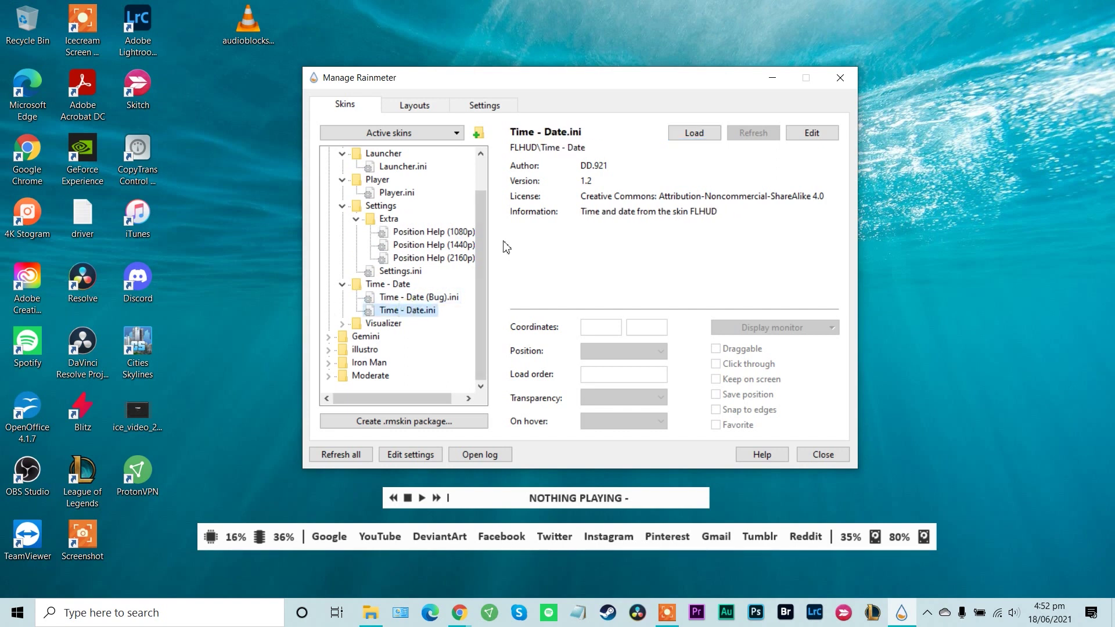
{"action": "left_click", "coordinate": [708, 138]}
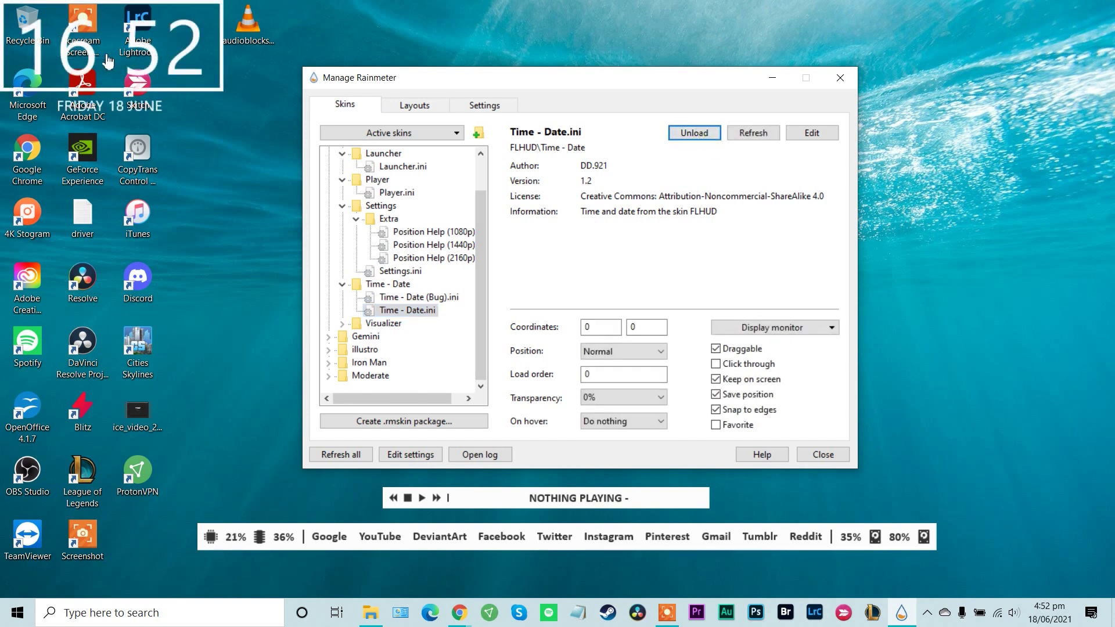
{"action": "left_click_drag", "start_coordinate": [216, 89], "coordinate": [1028, 436]}
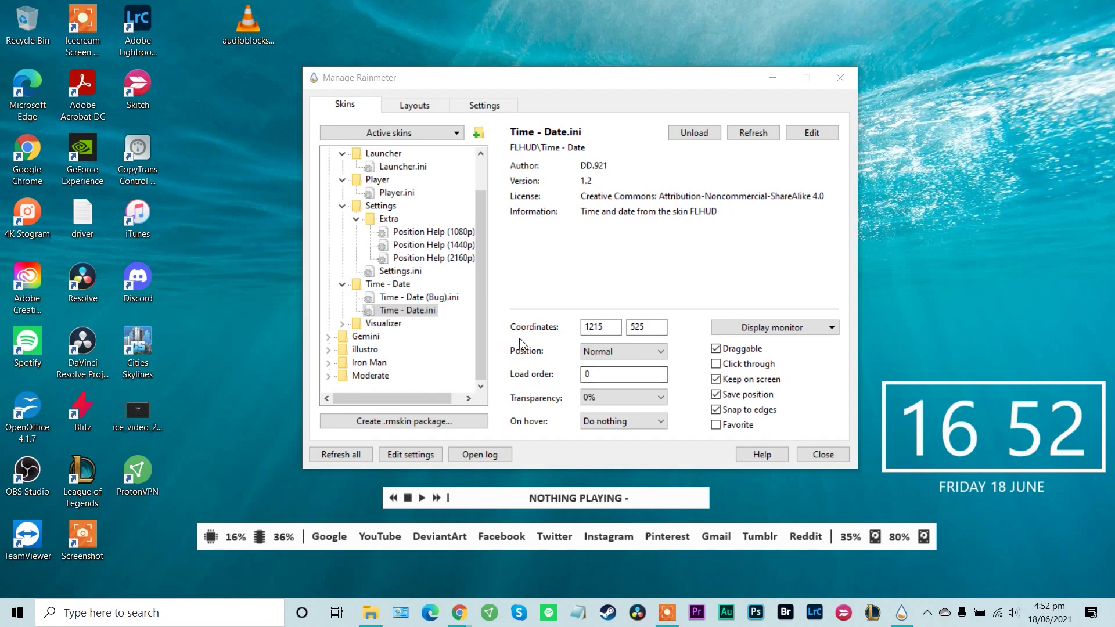
Load FLHUD Visualizer.ini, raise the skin manager window, and collapse the FLHUD folder
{"action": "left_click", "coordinate": [342, 323]}
{"action": "left_click", "coordinate": [403, 337]}
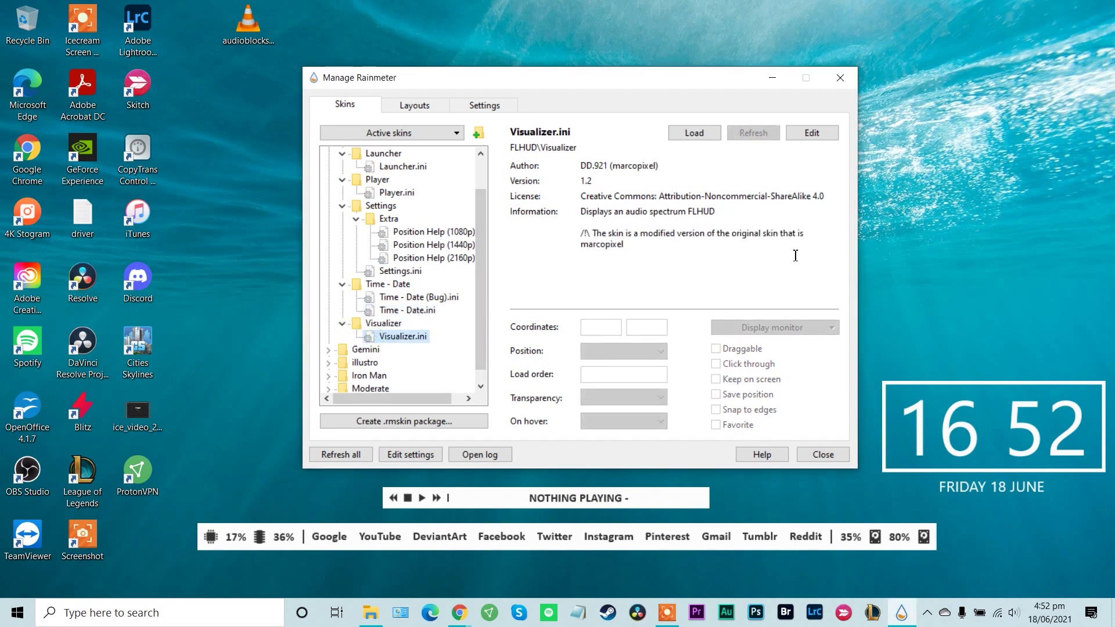
{"action": "left_click", "coordinate": [696, 133]}
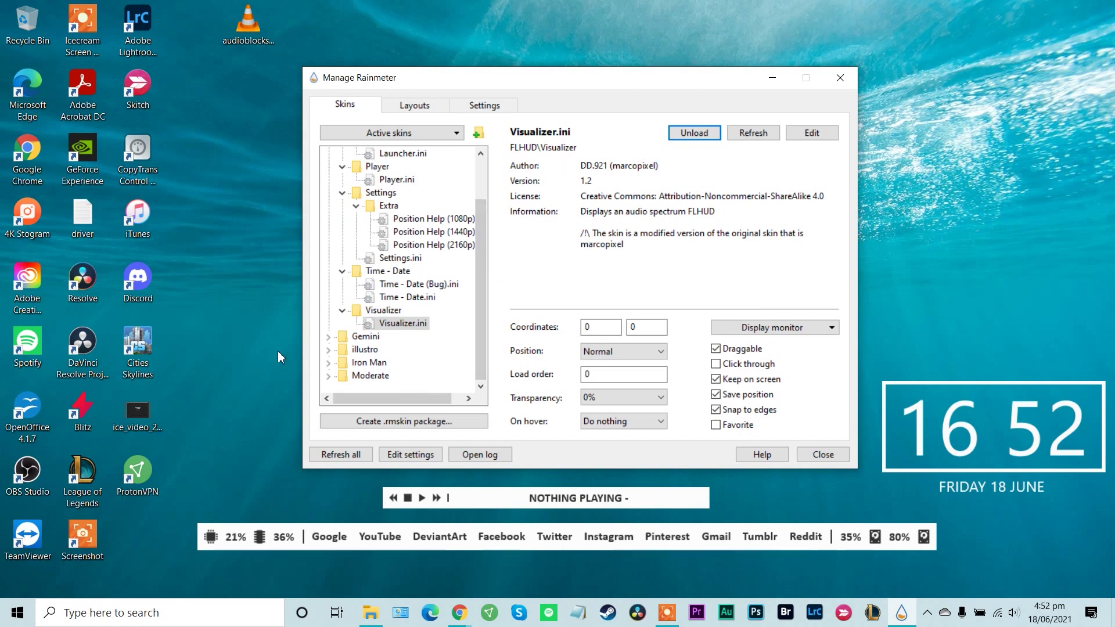
{"action": "scroll", "coordinate": [487, 214], "scroll_direction": "up", "scroll_amount": 2}
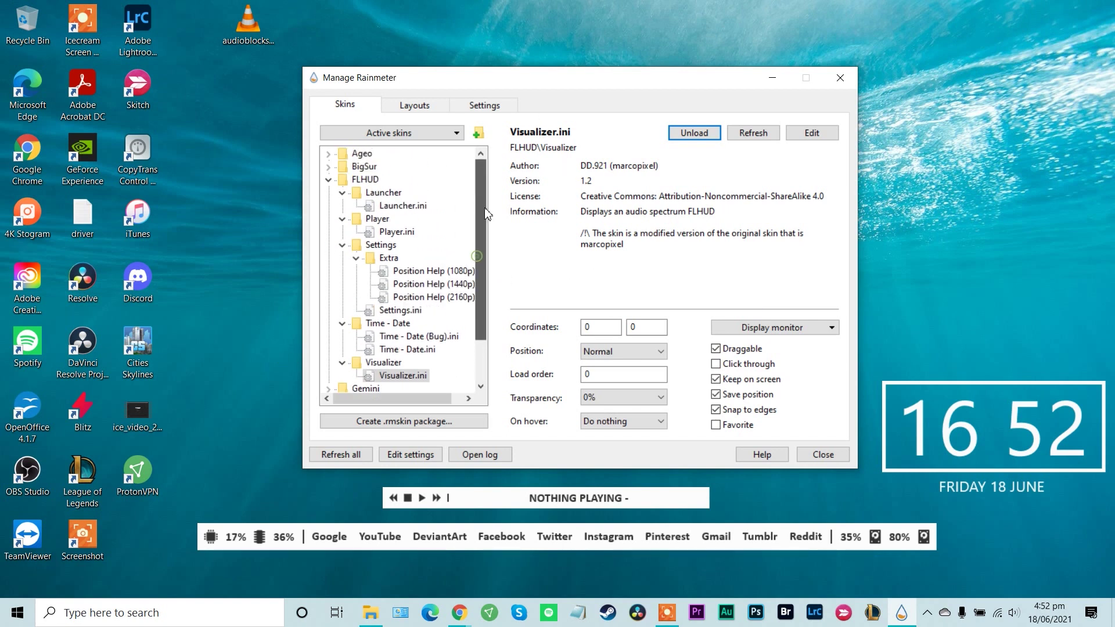
{"action": "left_click_drag", "start_coordinate": [569, 84], "coordinate": [590, 55]}
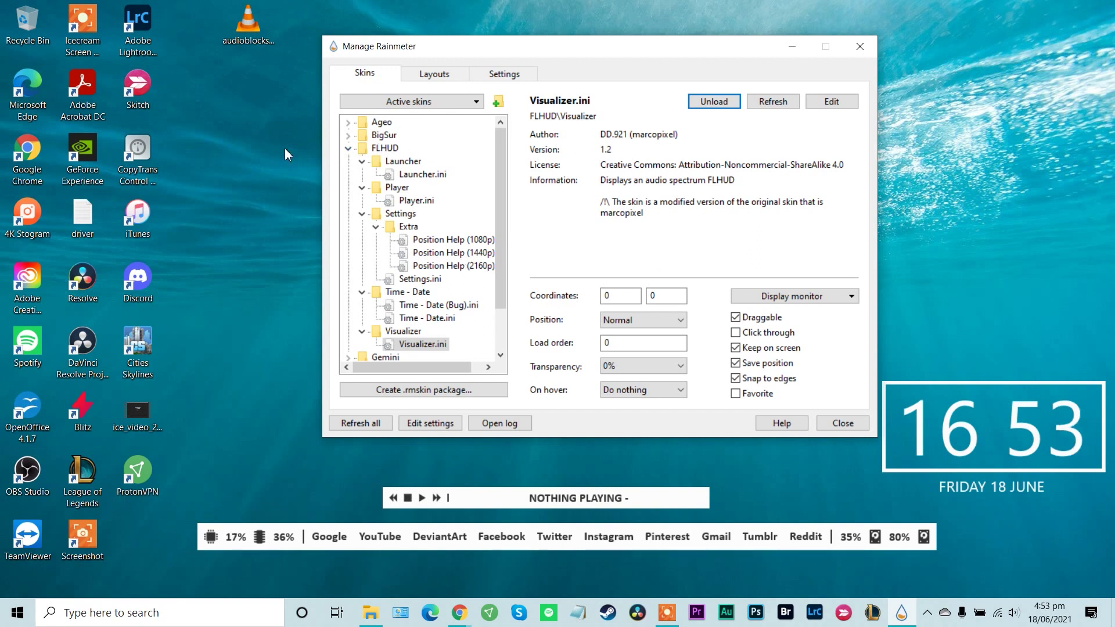
{"action": "left_click", "coordinate": [348, 149]}
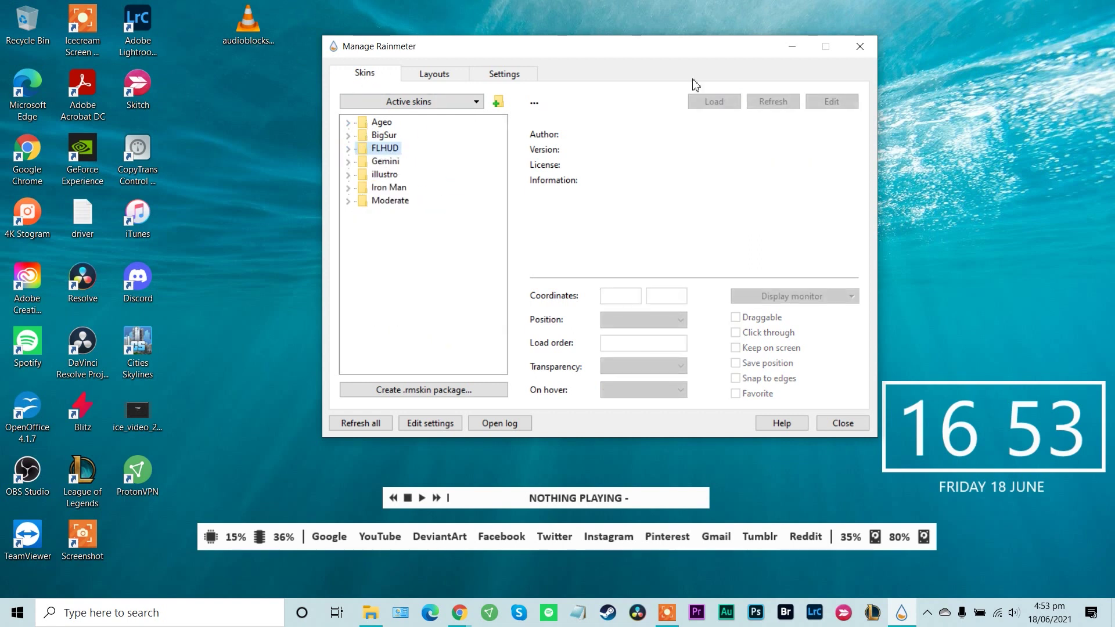
Open the Rainmeter log and view its Skins, Plugins and Version tabs
{"action": "left_click", "coordinate": [519, 424]}
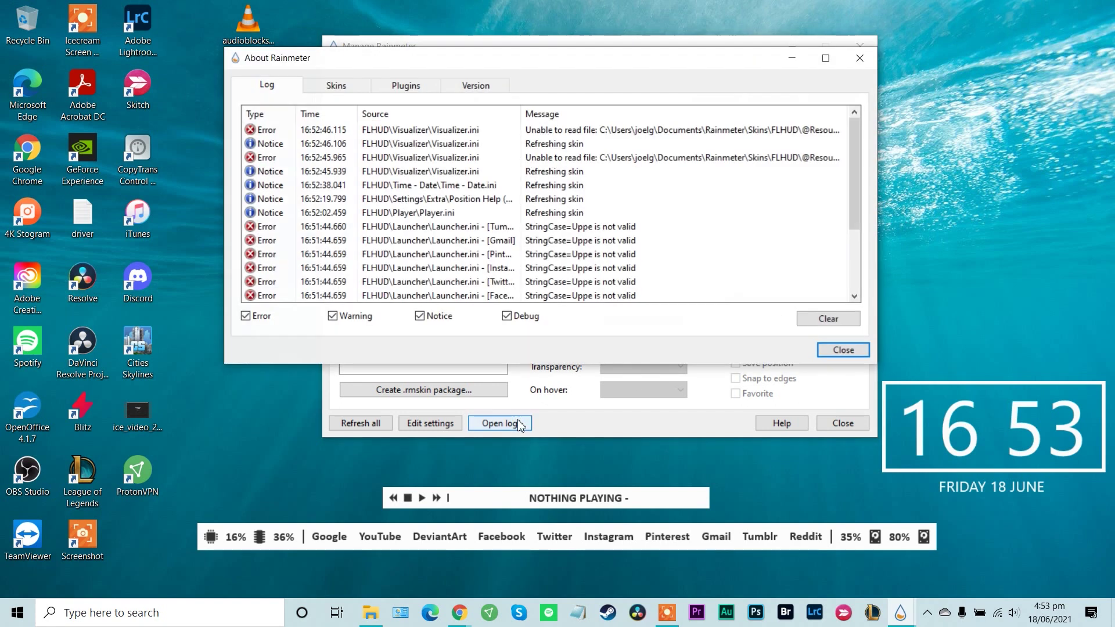
{"action": "left_click_drag", "start_coordinate": [597, 63], "coordinate": [611, 153]}
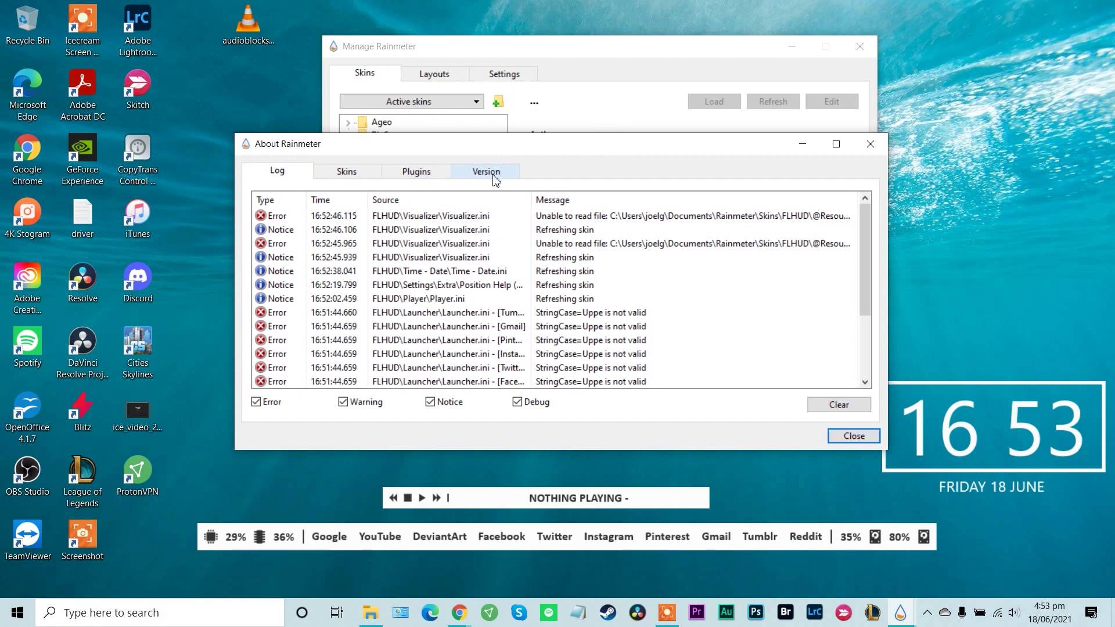
{"action": "left_click", "coordinate": [342, 173]}
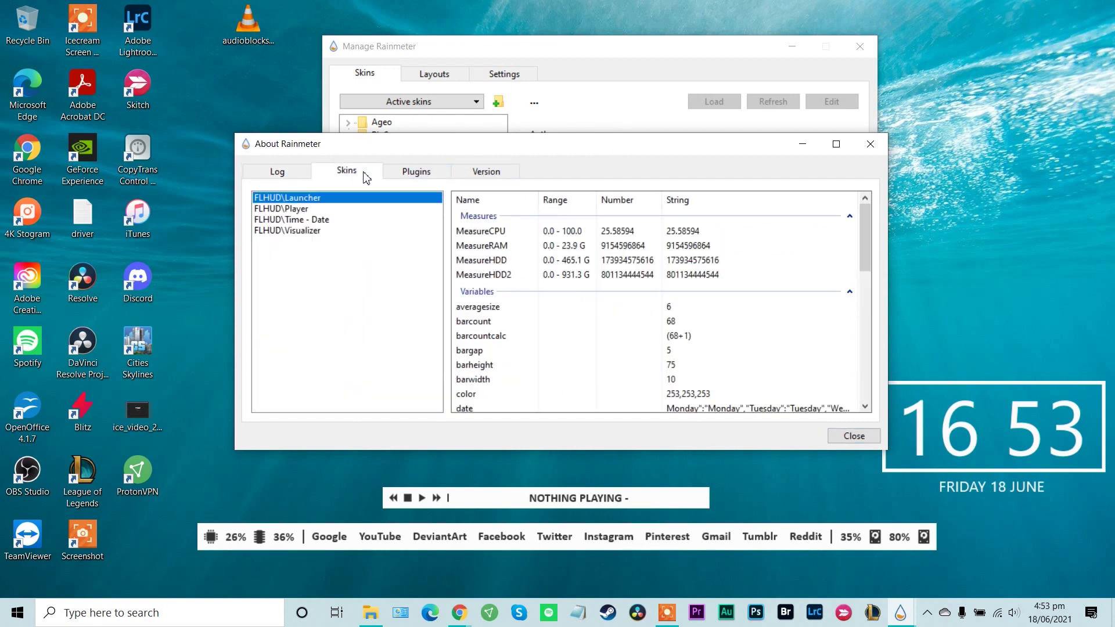
{"action": "left_click", "coordinate": [433, 179]}
{"action": "left_click", "coordinate": [490, 181]}
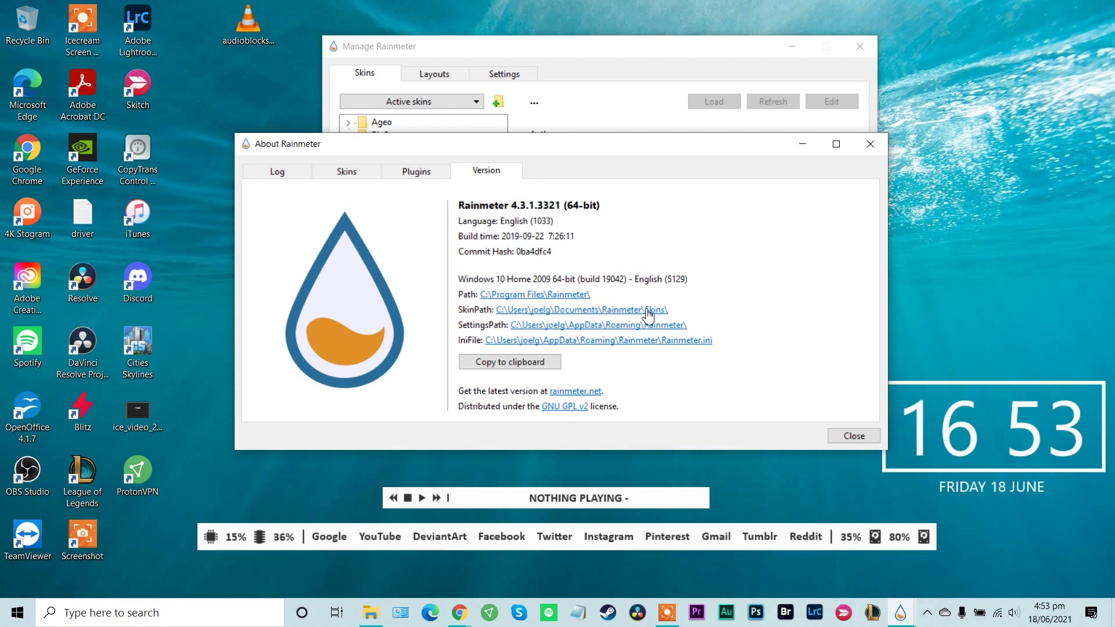
From the Skins\FLHUD folder, set Wallpaper.png as the desktop background and close Explorer
{"action": "left_click", "coordinate": [647, 315]}
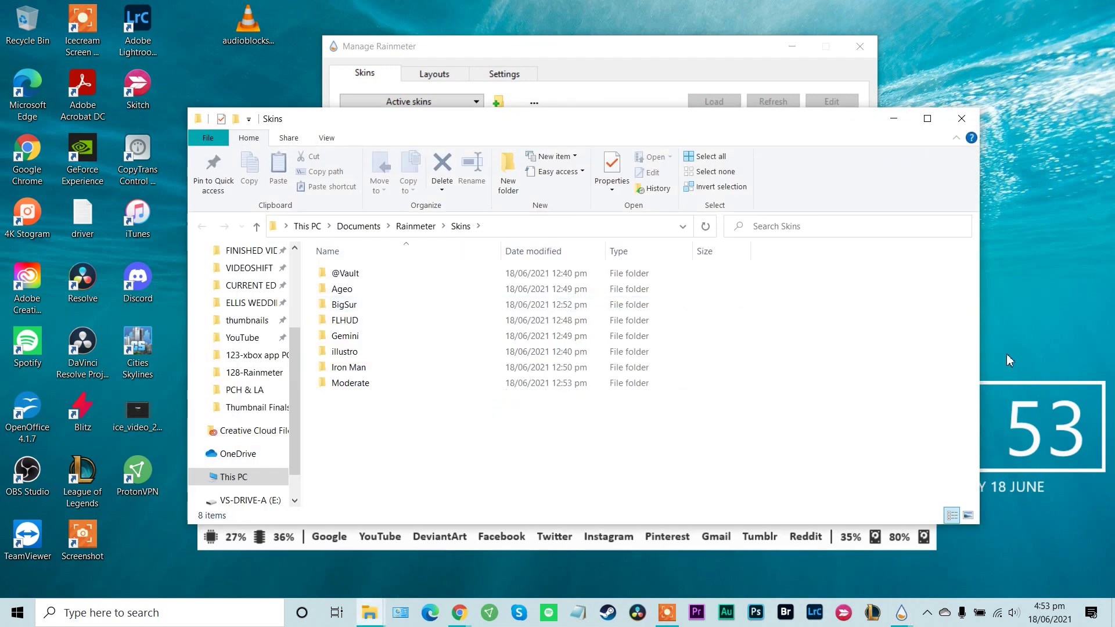
{"action": "left_click_drag", "start_coordinate": [546, 120], "coordinate": [567, 59]}
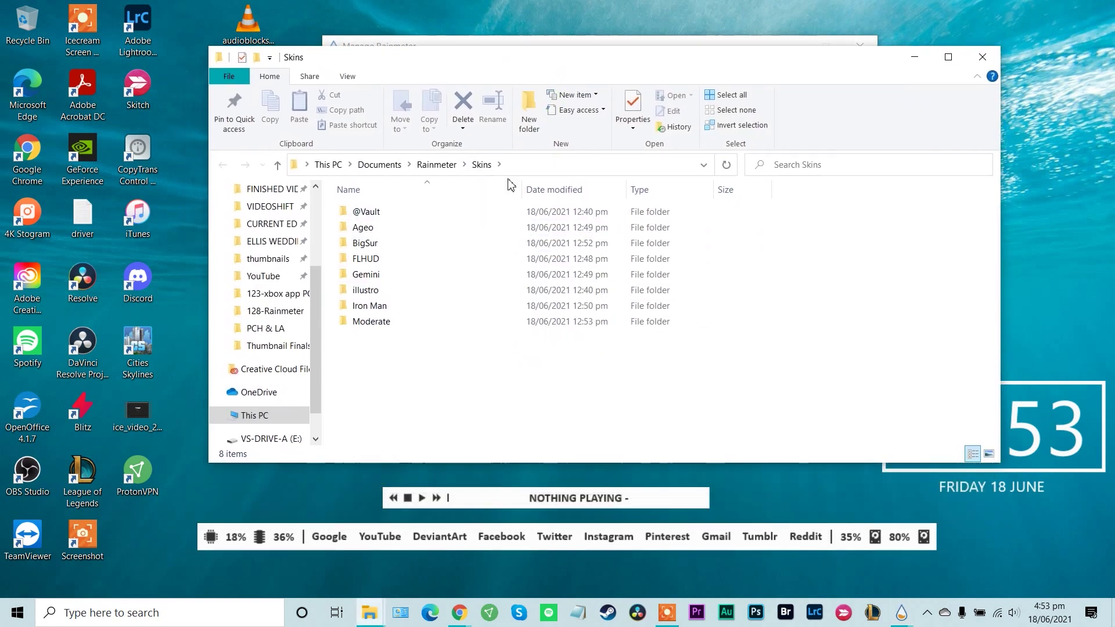
{"action": "double_click", "coordinate": [384, 262]}
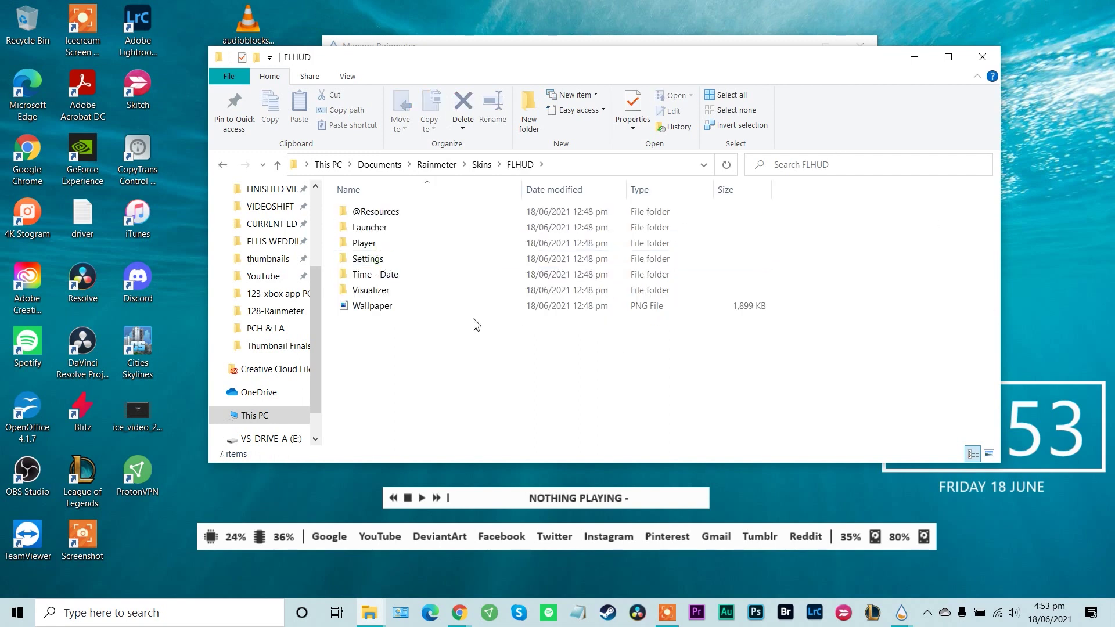
{"action": "left_click", "coordinate": [436, 307]}
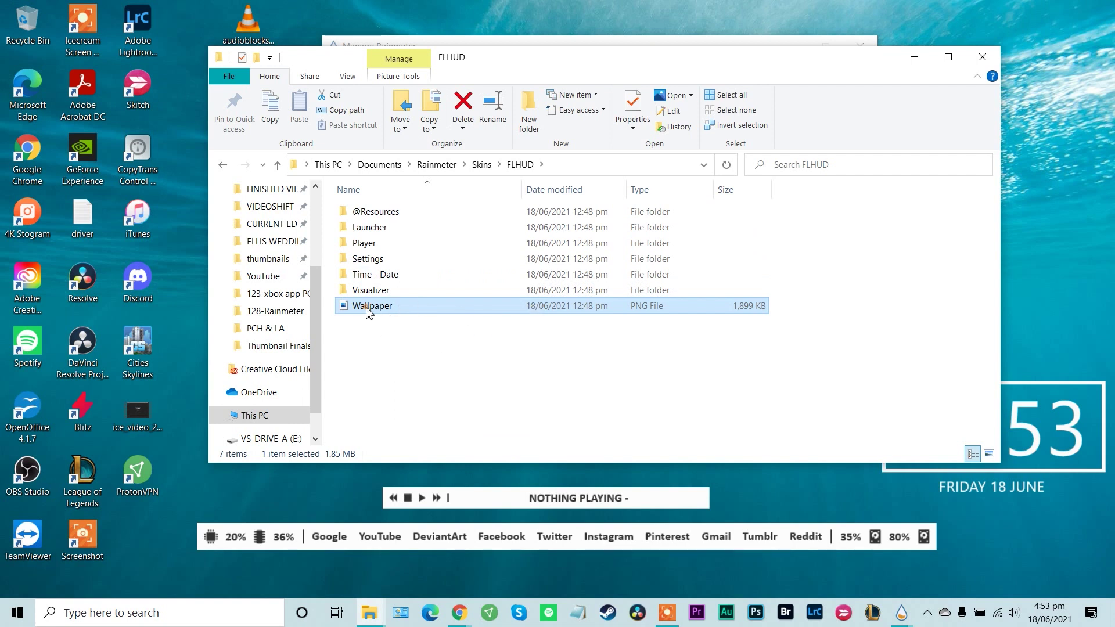
{"action": "right_click", "coordinate": [369, 312]}
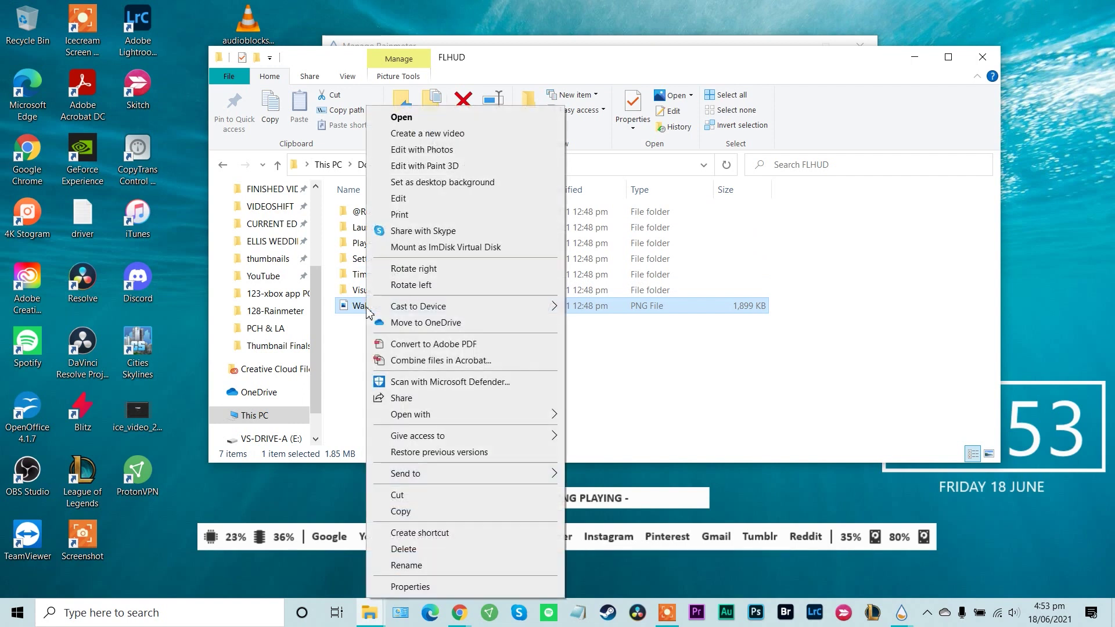
{"action": "left_click", "coordinate": [493, 183]}
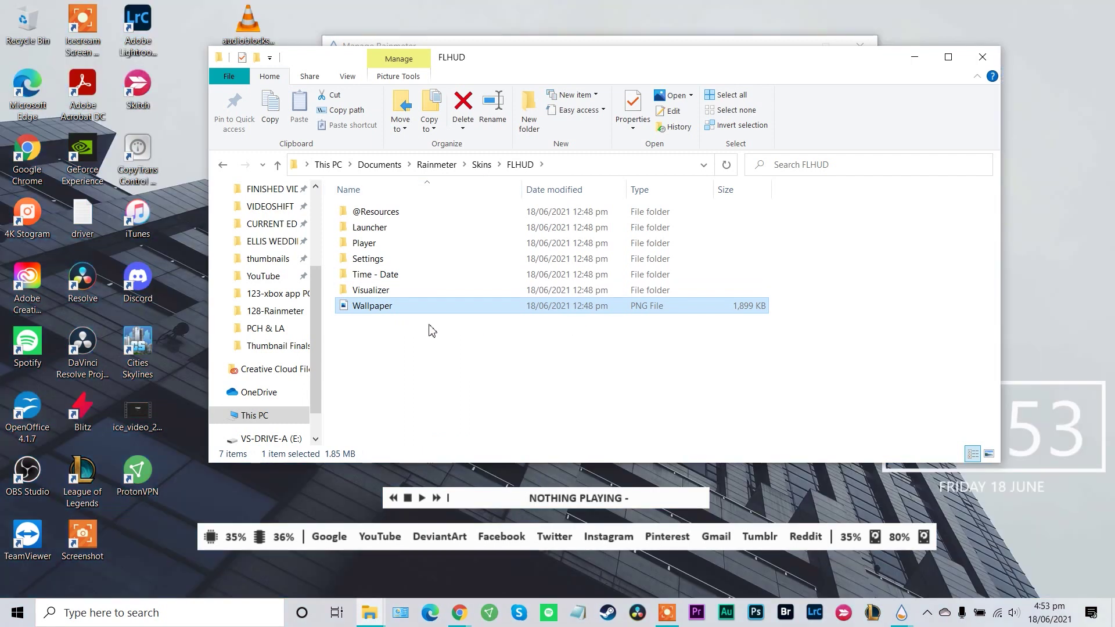
{"action": "left_click", "coordinate": [396, 343]}
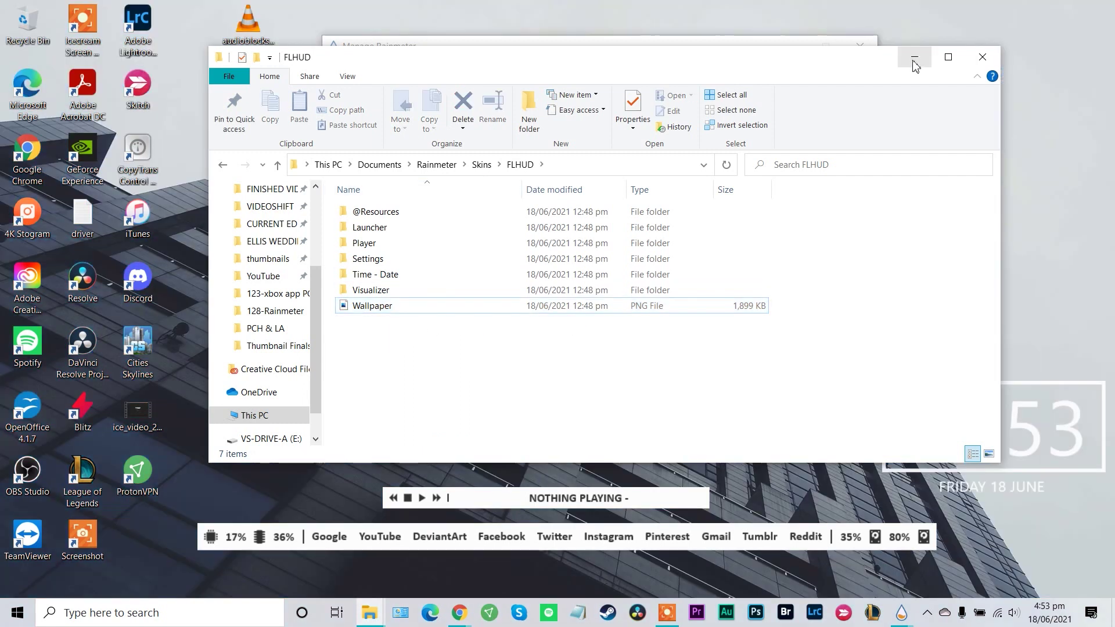
{"action": "left_click", "coordinate": [981, 58]}
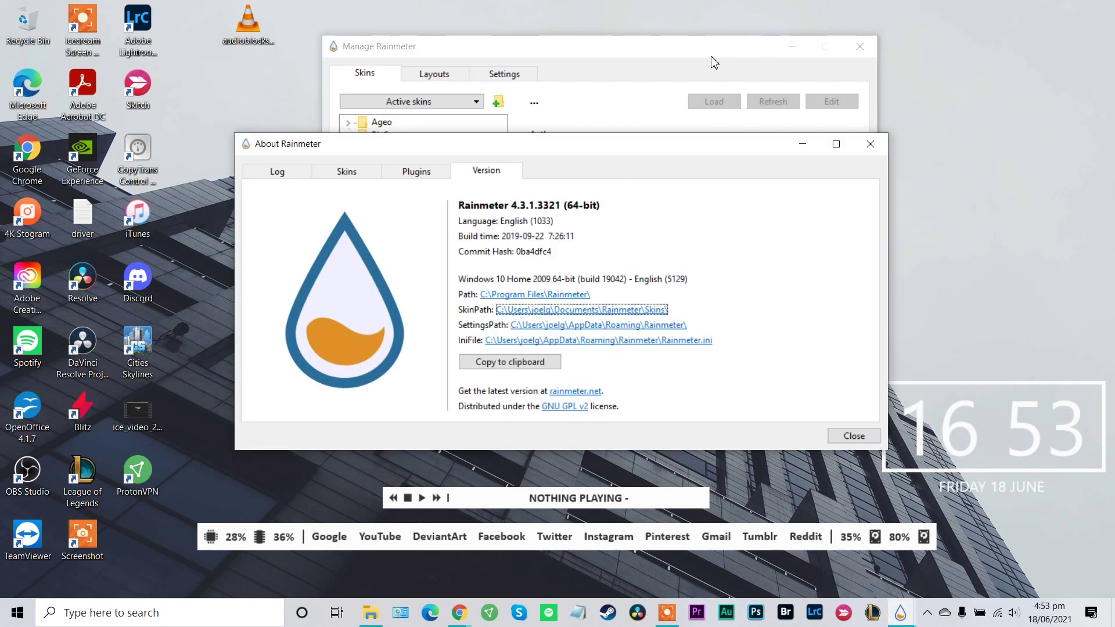
Move the skin manager and About windows aside and drag the stats bar to the top edge
{"action": "left_click_drag", "start_coordinate": [715, 62], "coordinate": [662, 64]}
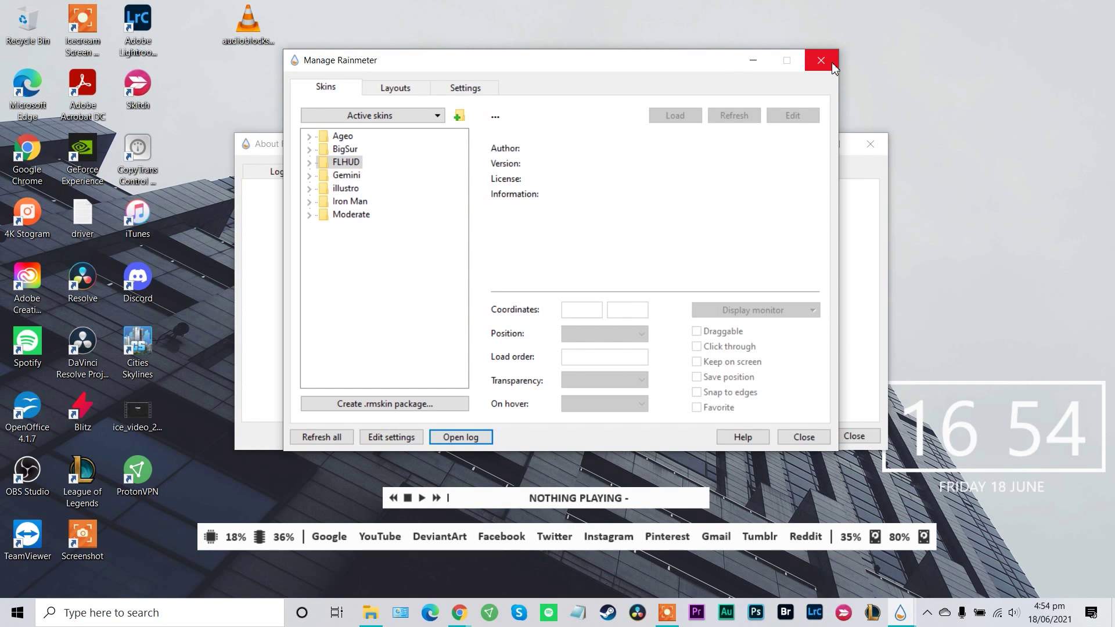
{"action": "left_click_drag", "start_coordinate": [710, 62], "coordinate": [639, 57]}
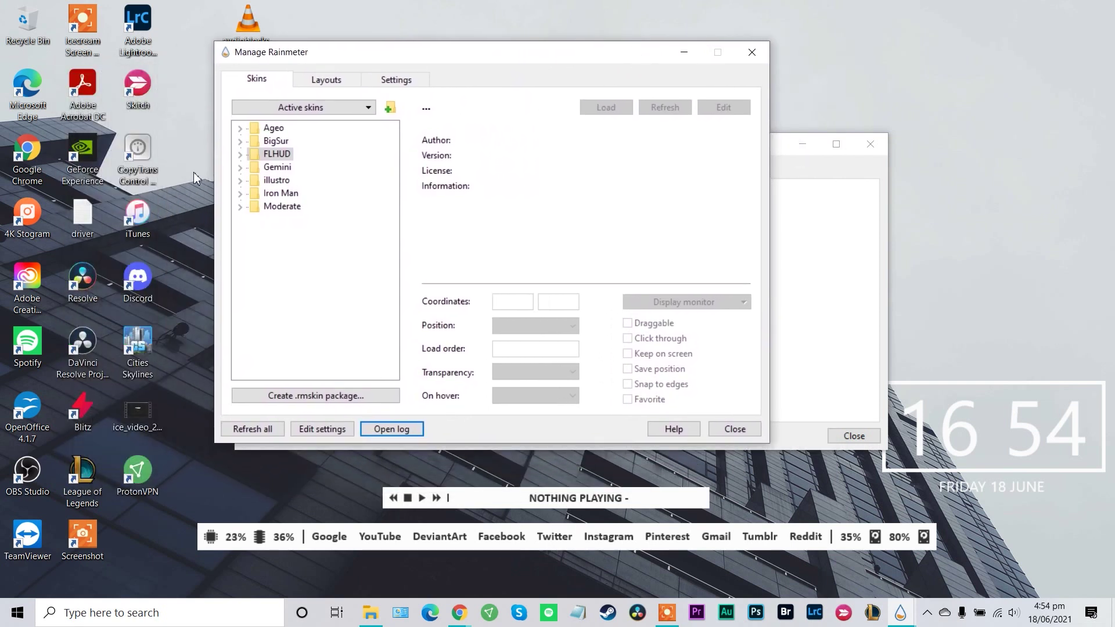
{"action": "left_click", "coordinate": [781, 152]}
{"action": "left_click_drag", "start_coordinate": [707, 144], "coordinate": [728, 160]}
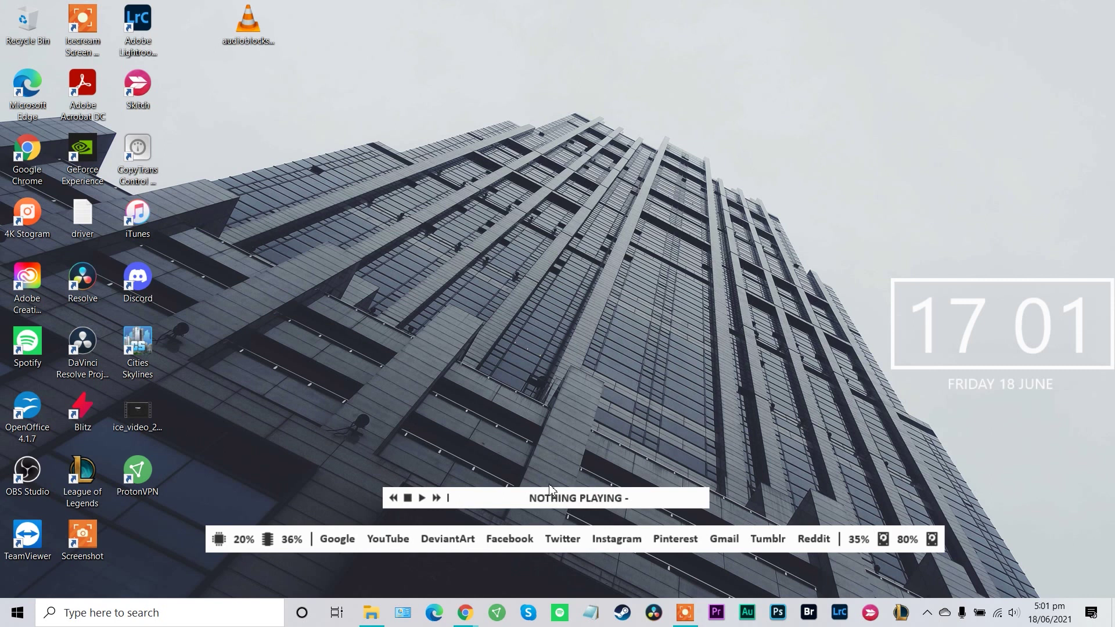
{"action": "left_click_drag", "start_coordinate": [909, 540], "coordinate": [1104, 23]}
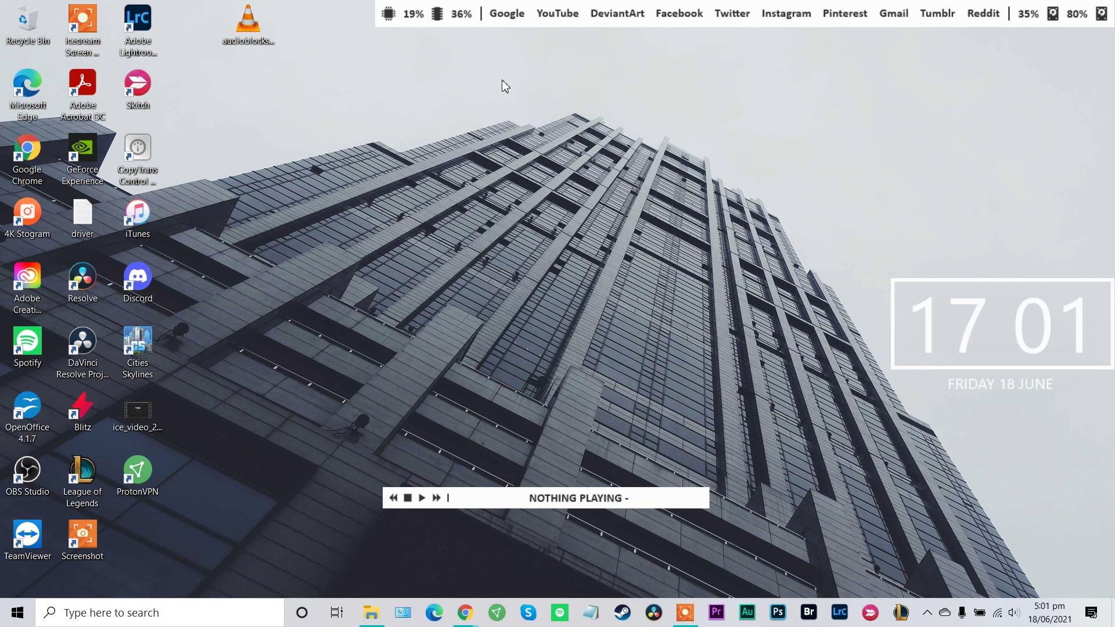
Open youtube.com in Chrome through the launcher bar's YouTube link
{"action": "left_click", "coordinate": [571, 17]}
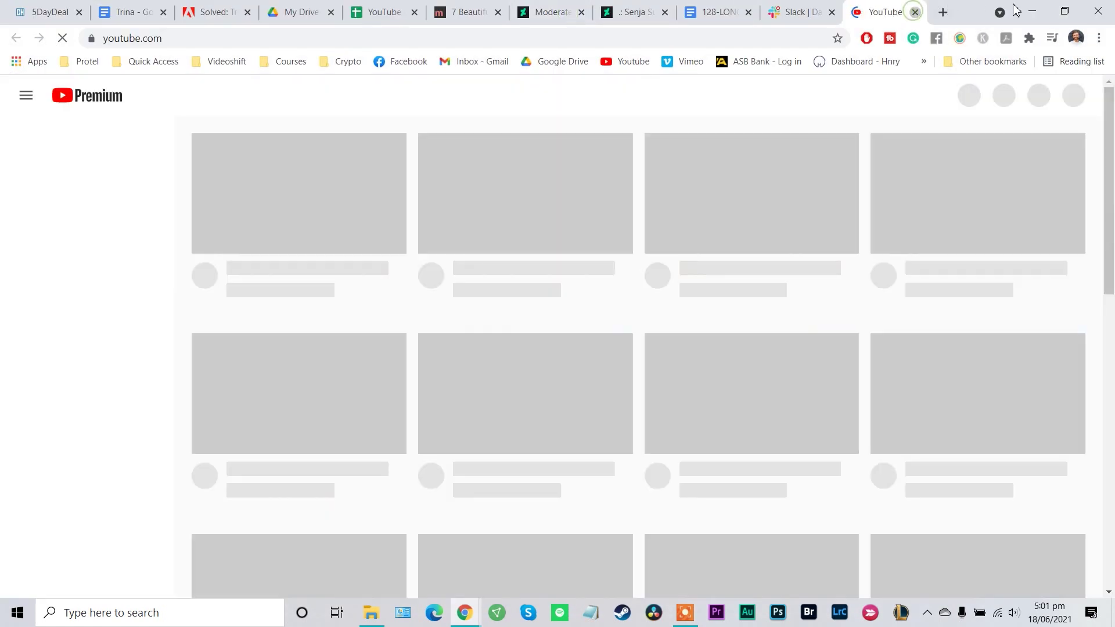
{"action": "left_click", "coordinate": [916, 13]}
{"action": "left_click", "coordinate": [1032, 11]}
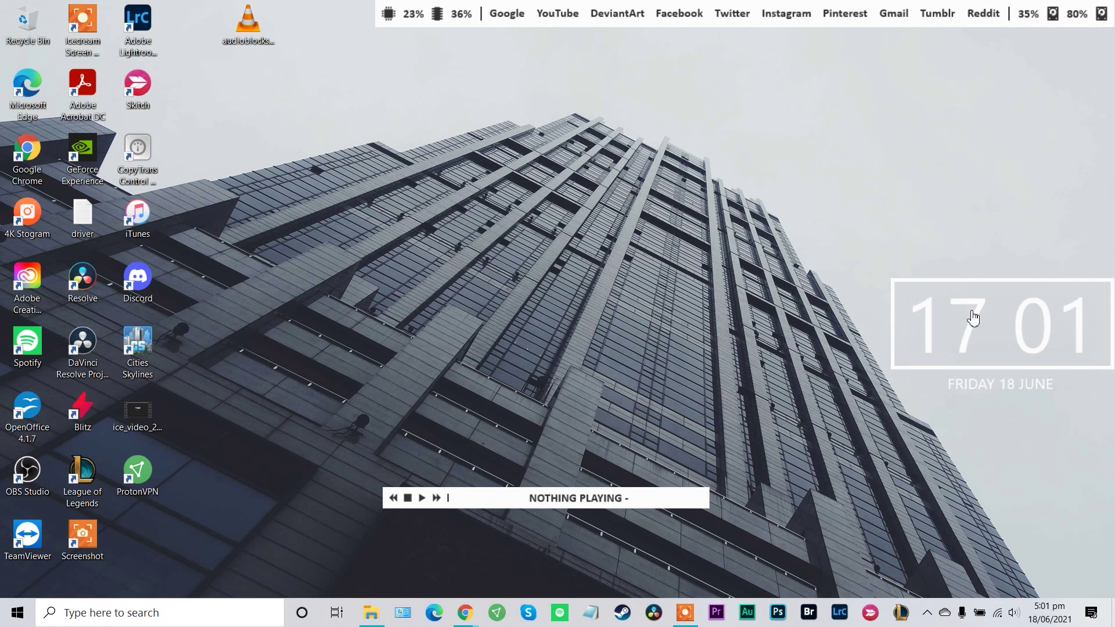
Put the clock top right, the FLHUD player bar under the launcher bar, and the clock just below it
{"action": "left_click_drag", "start_coordinate": [970, 318], "coordinate": [949, 118]}
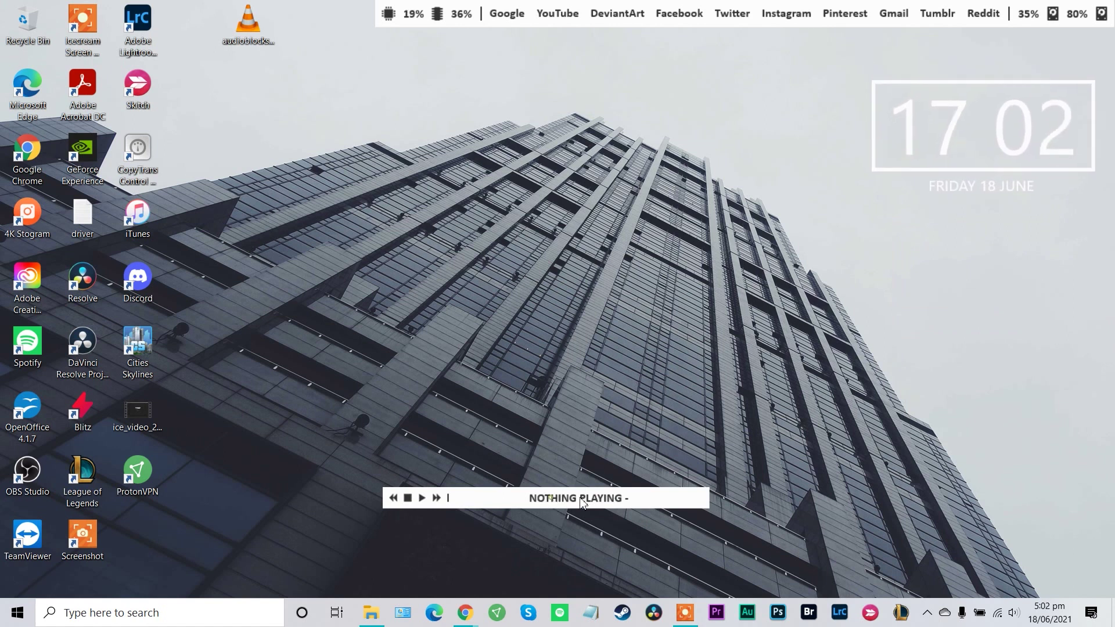
{"action": "left_click_drag", "start_coordinate": [580, 503], "coordinate": [974, 46]}
{"action": "mouse_move", "coordinate": [987, 132]}
{"action": "left_mouse_down"}
{"action": "mouse_move", "coordinate": [992, 124]}
{"action": "mouse_move", "coordinate": [986, 150]}
{"action": "left_mouse_up"}
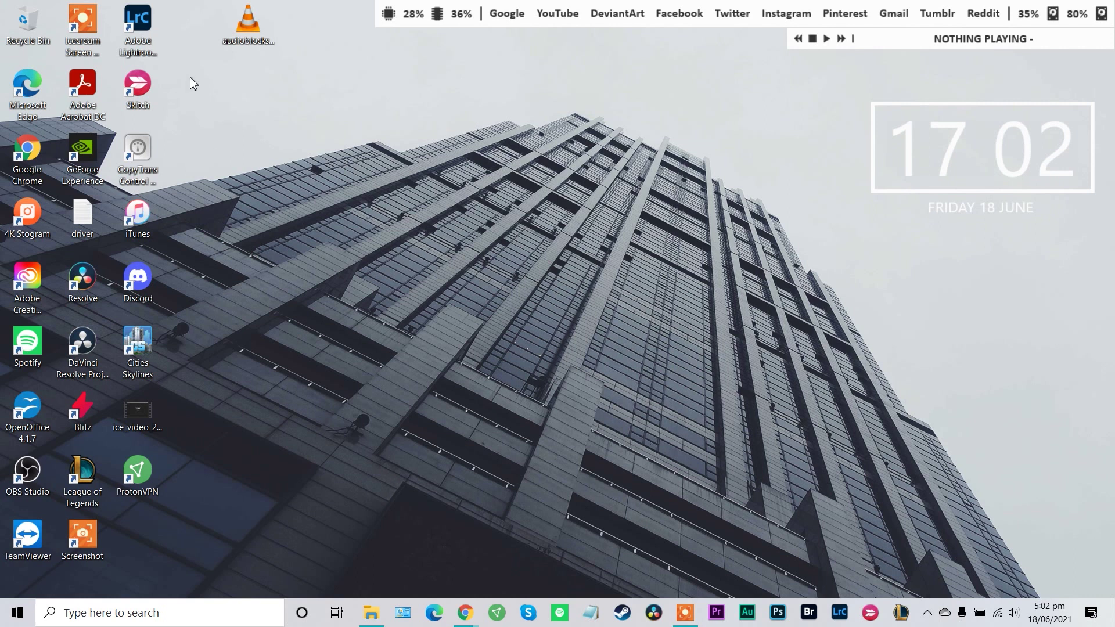
Play the audioblocks track, reposition the audio visualizer, and reveal the hidden tray icons
{"action": "double_click", "coordinate": [252, 22]}
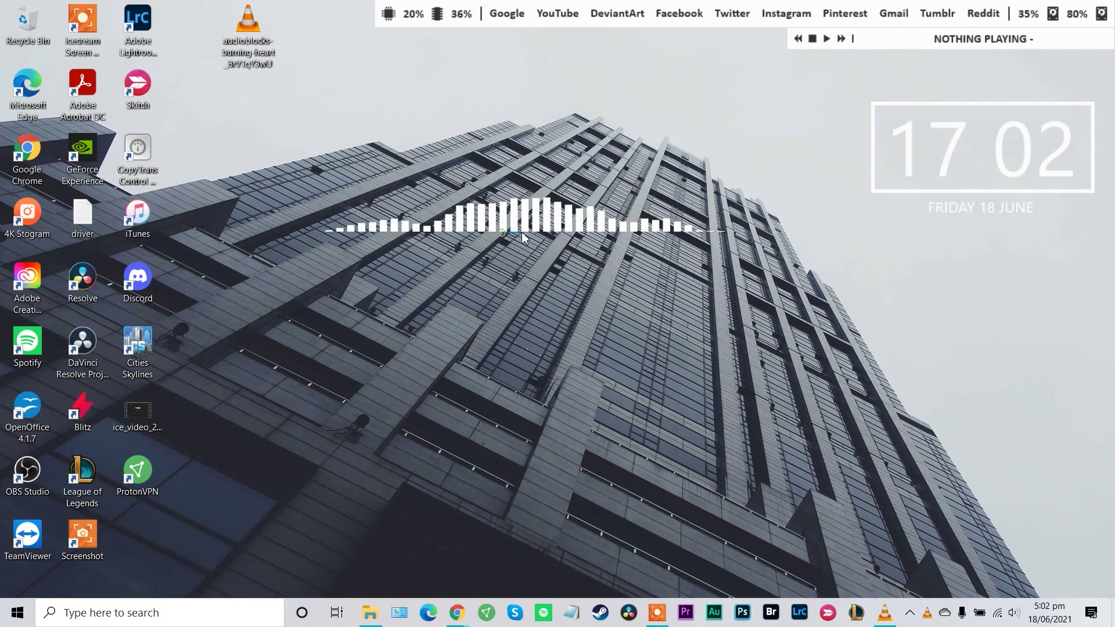
{"action": "left_click_drag", "start_coordinate": [582, 232], "coordinate": [528, 400]}
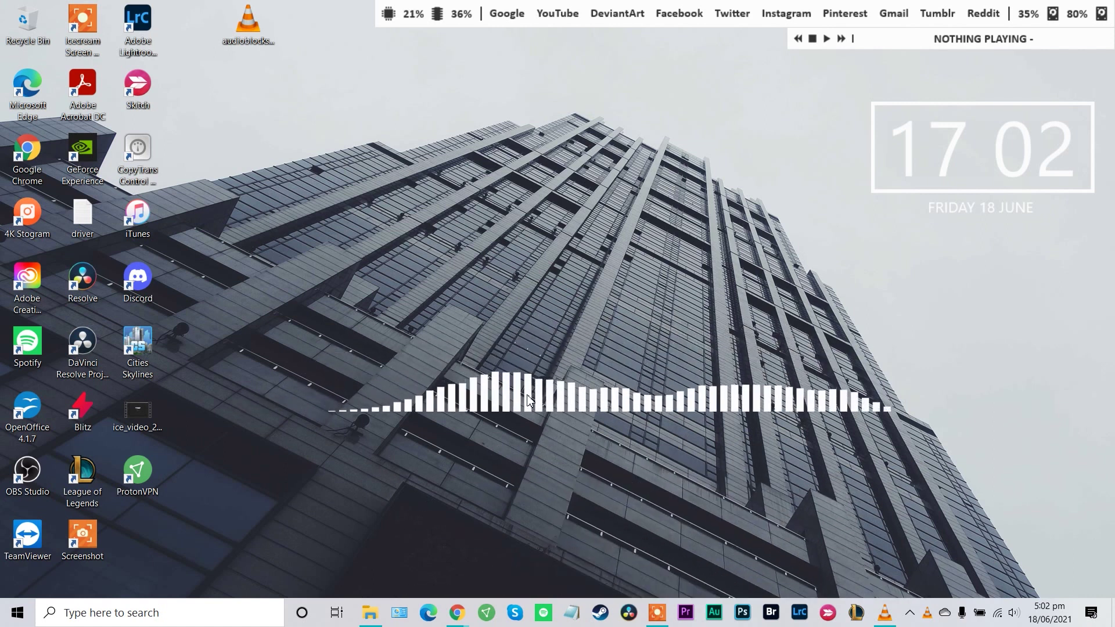
{"action": "left_click_drag", "start_coordinate": [527, 395], "coordinate": [562, 535]}
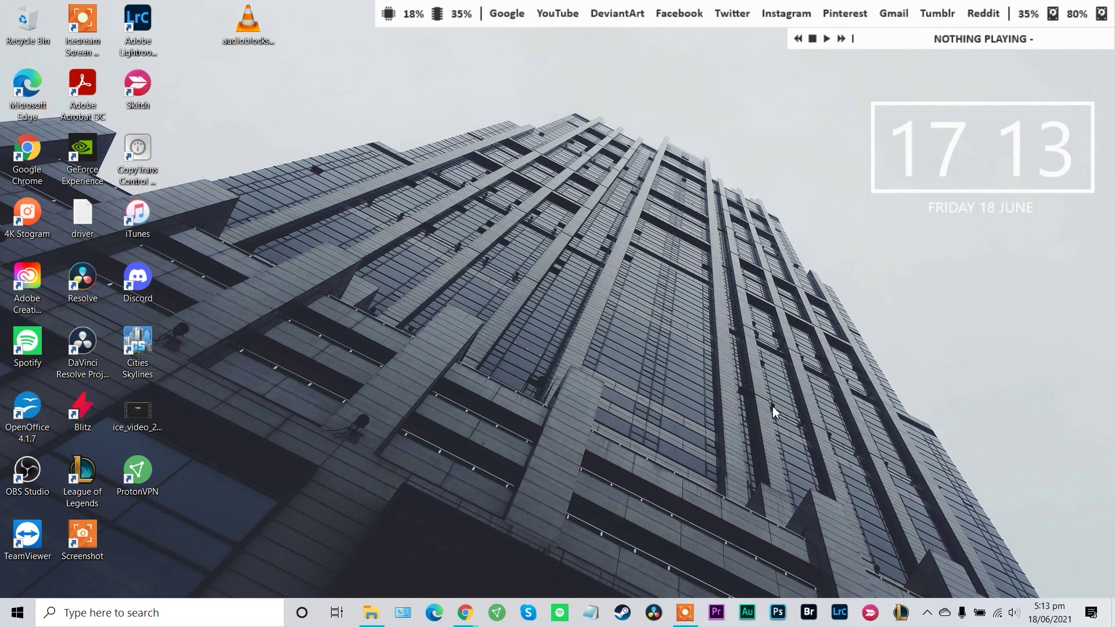
{"action": "left_click", "coordinate": [928, 613]}
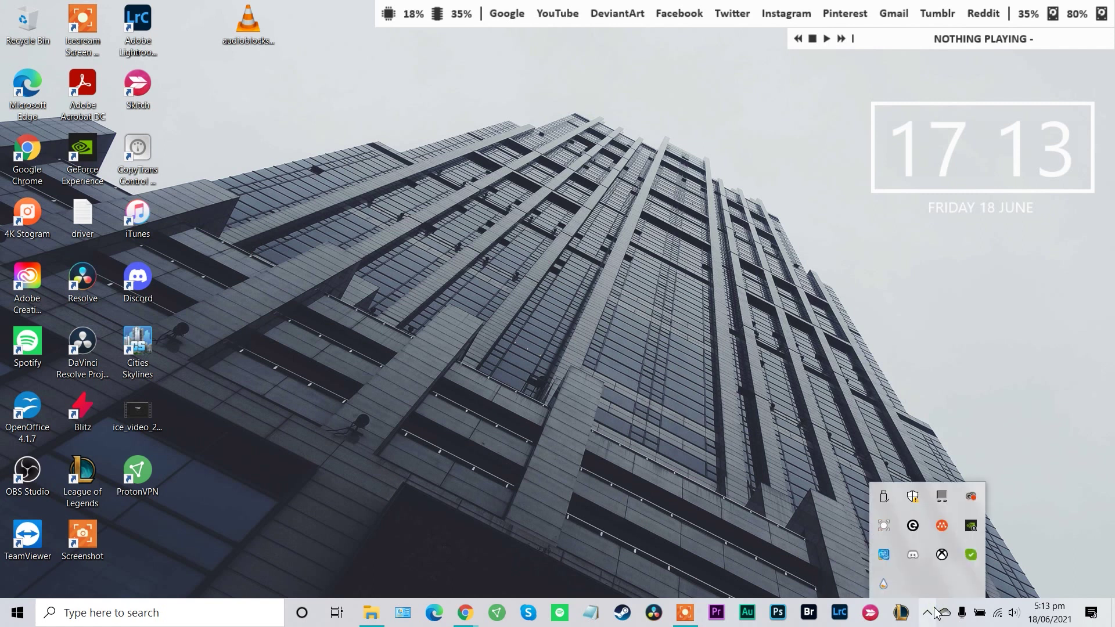
Go to Rainmeter's Layouts manager and nudge the clock widget up slightly
{"action": "left_click", "coordinate": [884, 584]}
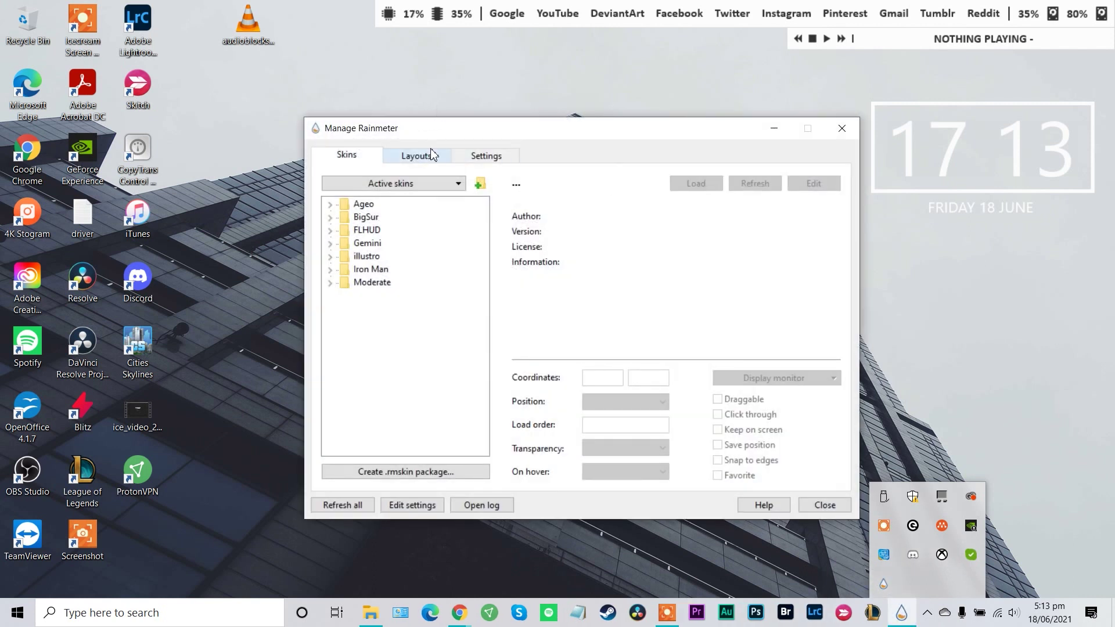
{"action": "left_click", "coordinate": [416, 156]}
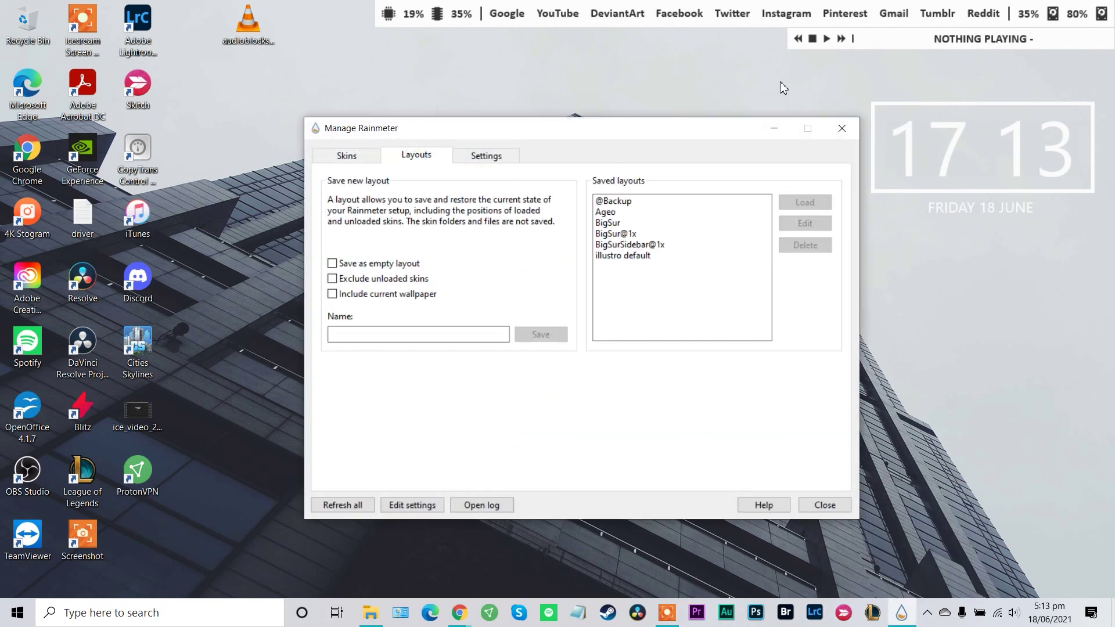
{"action": "left_click_drag", "start_coordinate": [983, 116], "coordinate": [1005, 97]}
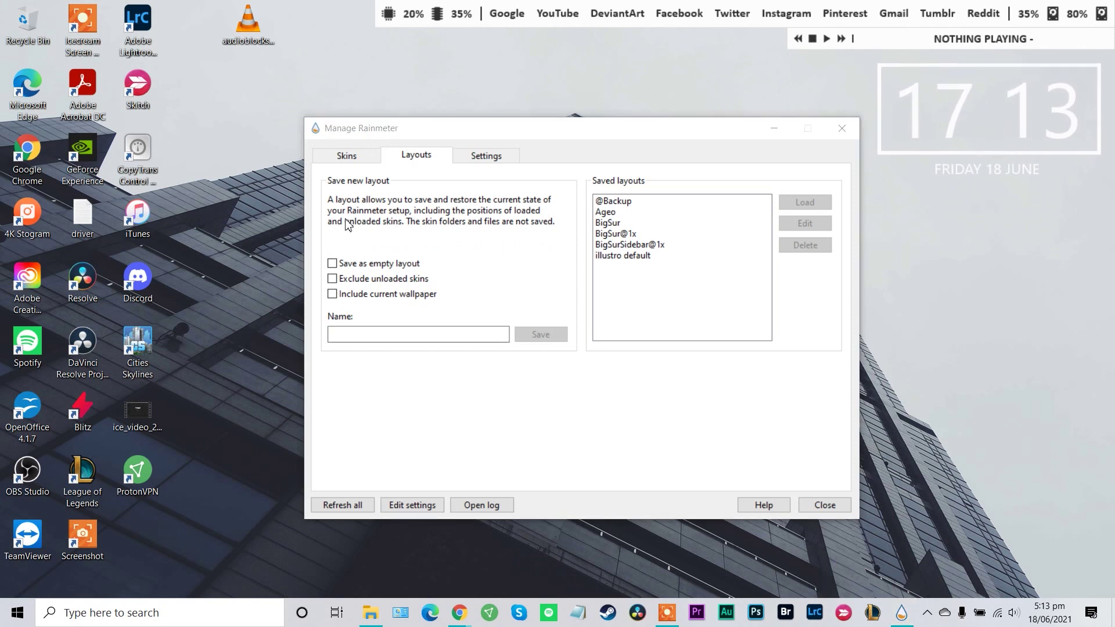
Save an empty layout named FLHUD1, then select and load it
{"action": "left_click", "coordinate": [333, 265]}
{"action": "left_click", "coordinate": [448, 335]}
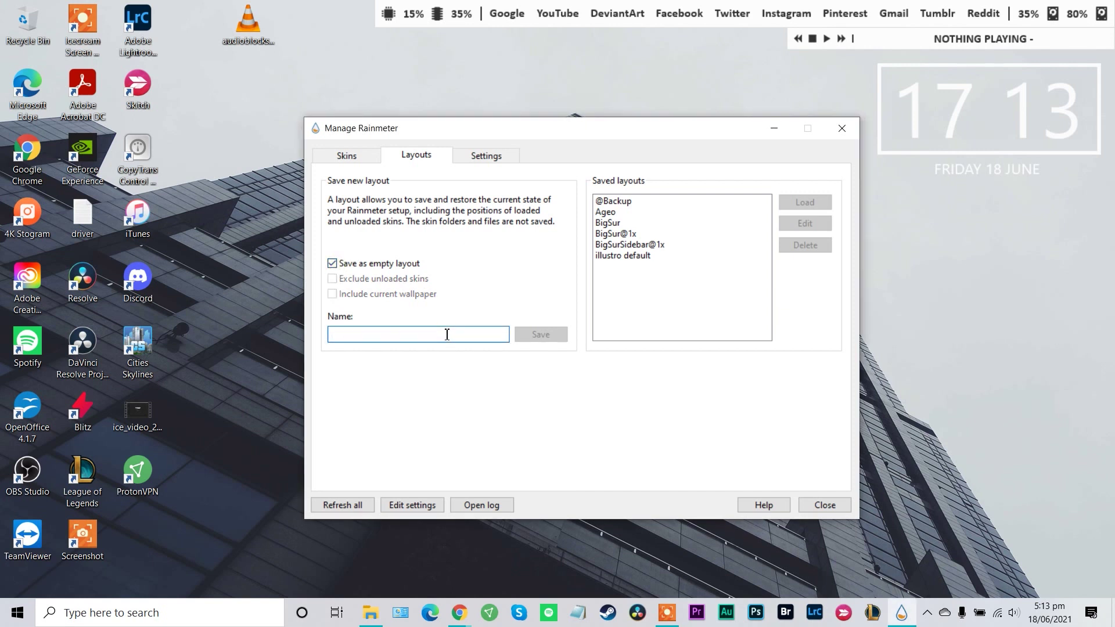
{"action": "type", "text": "FLHUD1"}
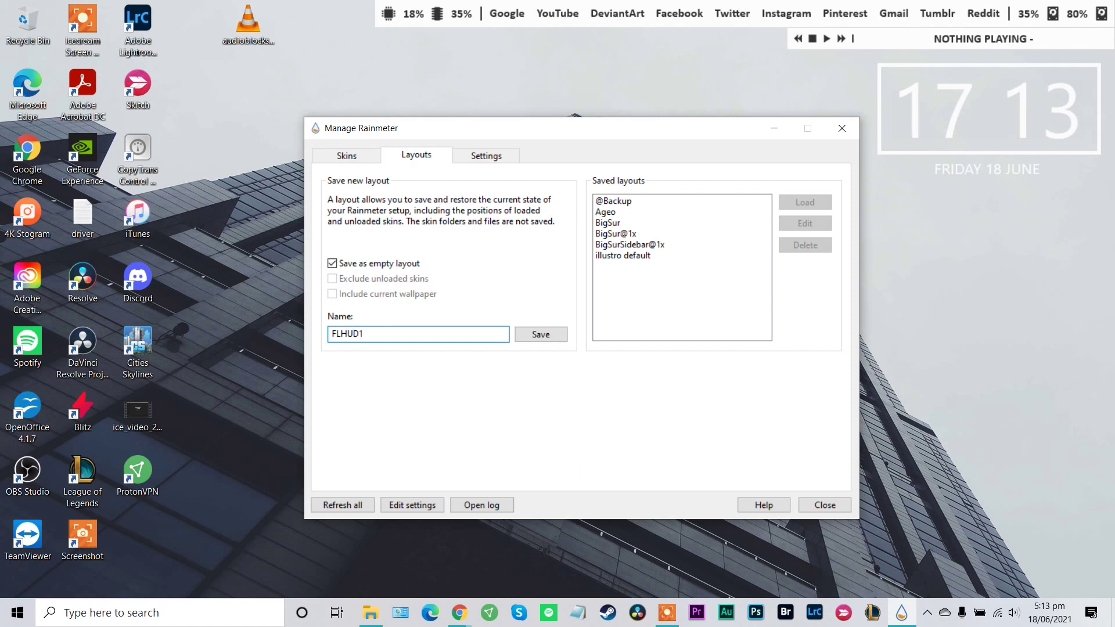
{"action": "left_click", "coordinate": [526, 336]}
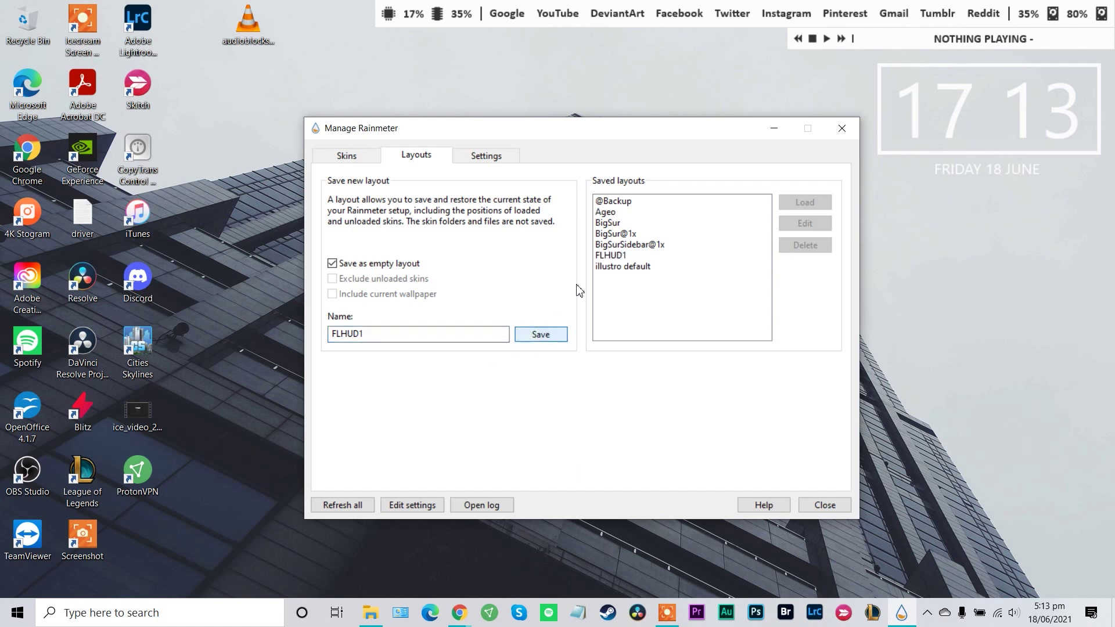
{"action": "left_click", "coordinate": [635, 256]}
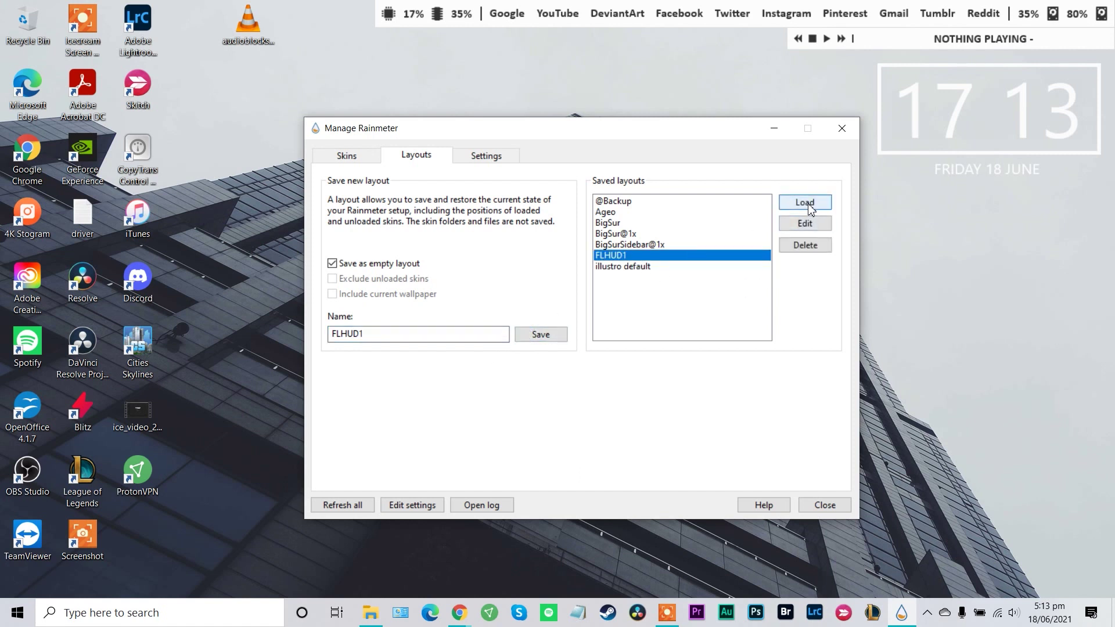
{"action": "left_click", "coordinate": [807, 203]}
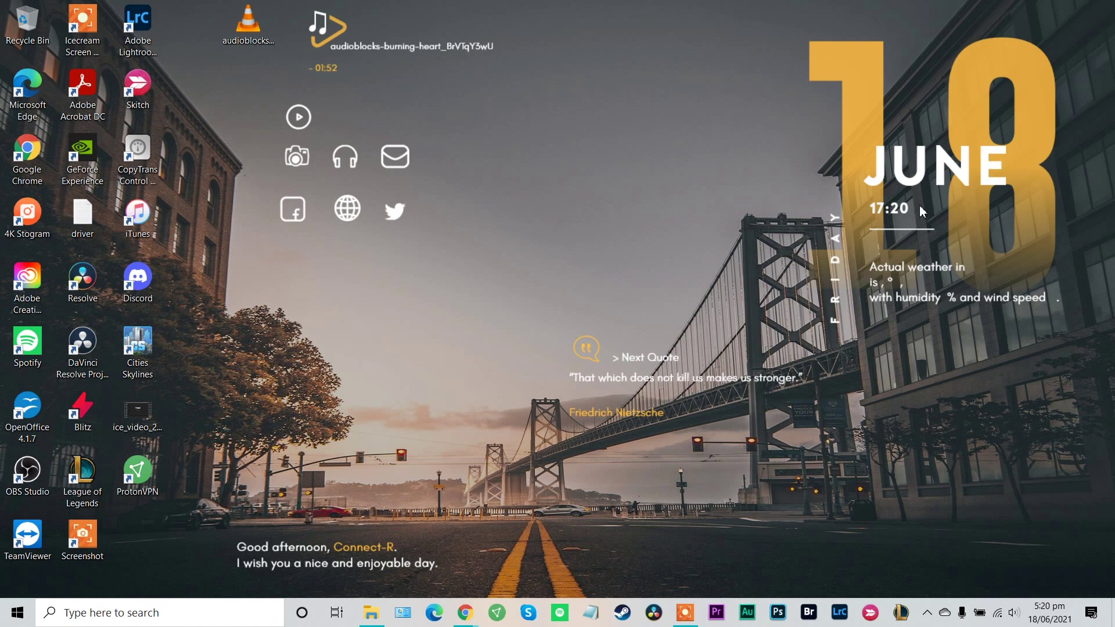
Move the quote widget to the lower right and open the clock skin's SETTINGS panel
{"action": "left_click_drag", "start_coordinate": [604, 376], "coordinate": [882, 521]}
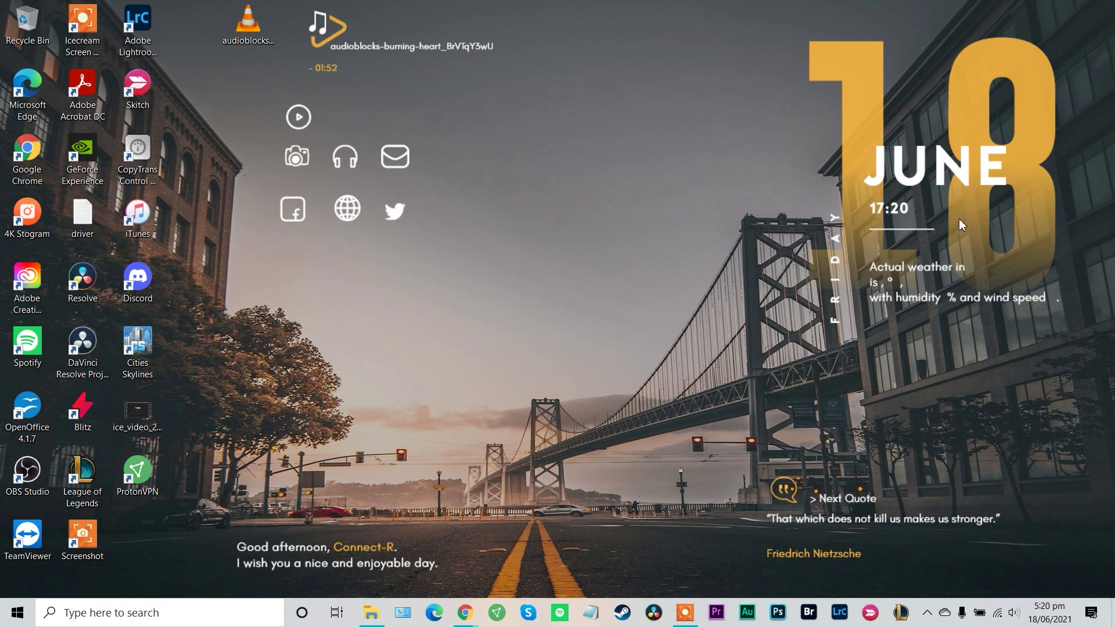
{"action": "left_click", "coordinate": [910, 166]}
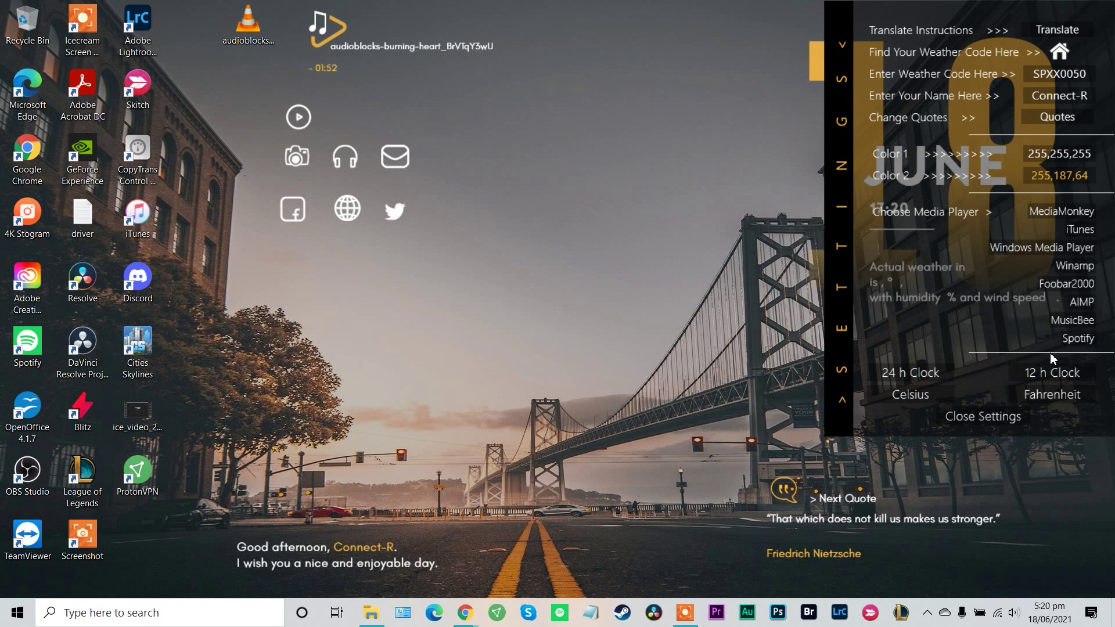
Pick Spotify under Choose Media Player, then close the SETTINGS panel
{"action": "left_click", "coordinate": [1084, 342]}
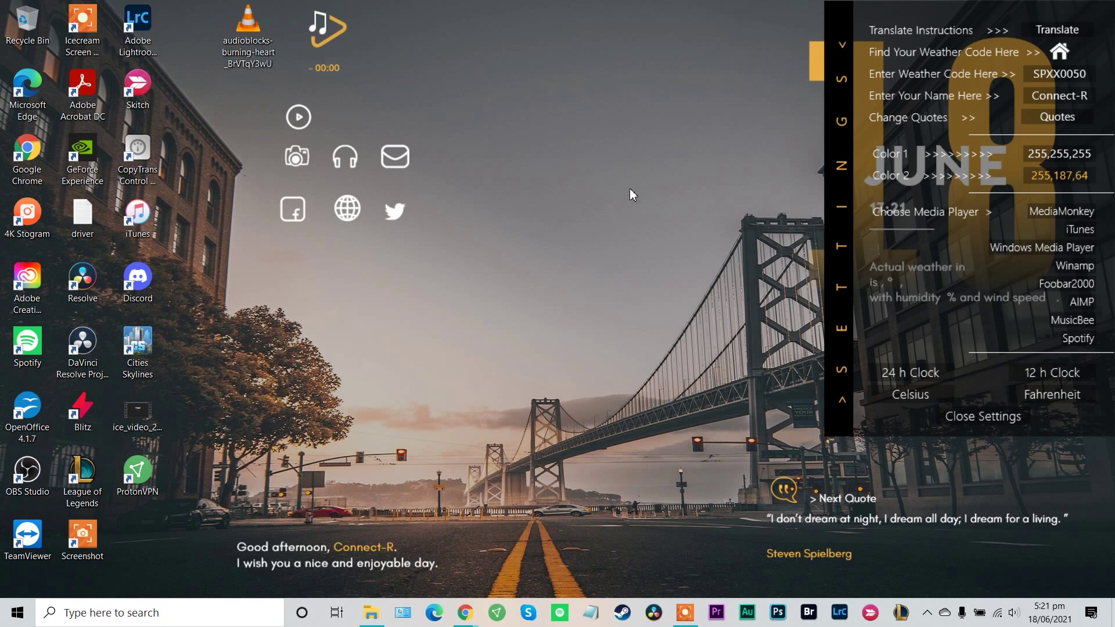
{"action": "left_click", "coordinate": [967, 418]}
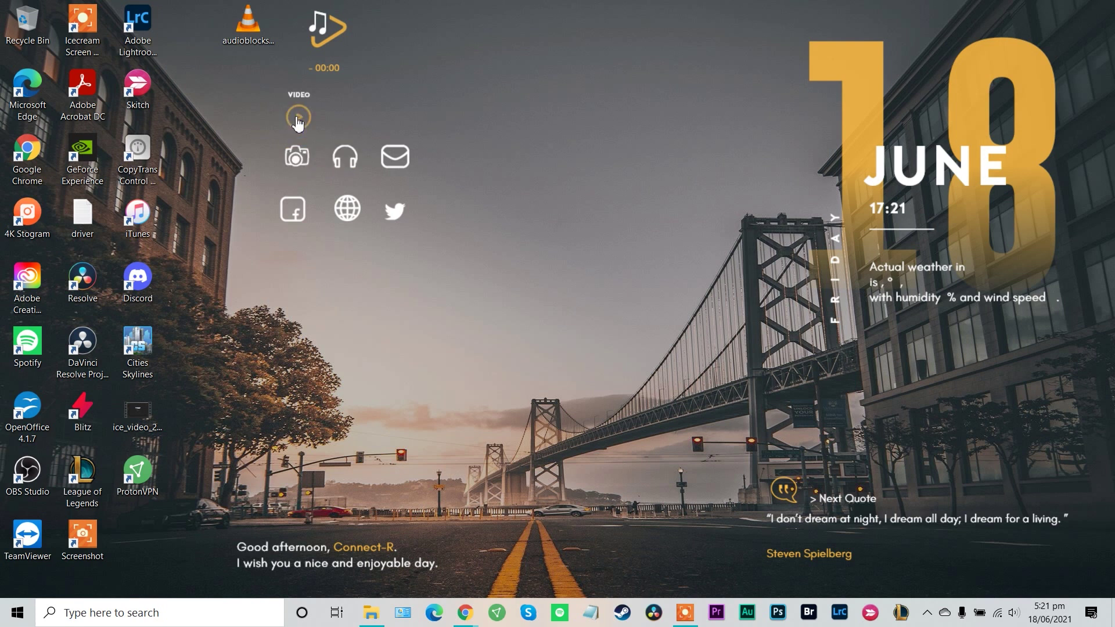
Launch the Pictures and Music folders from the skin's icons and close each window
{"action": "left_click", "coordinate": [294, 163]}
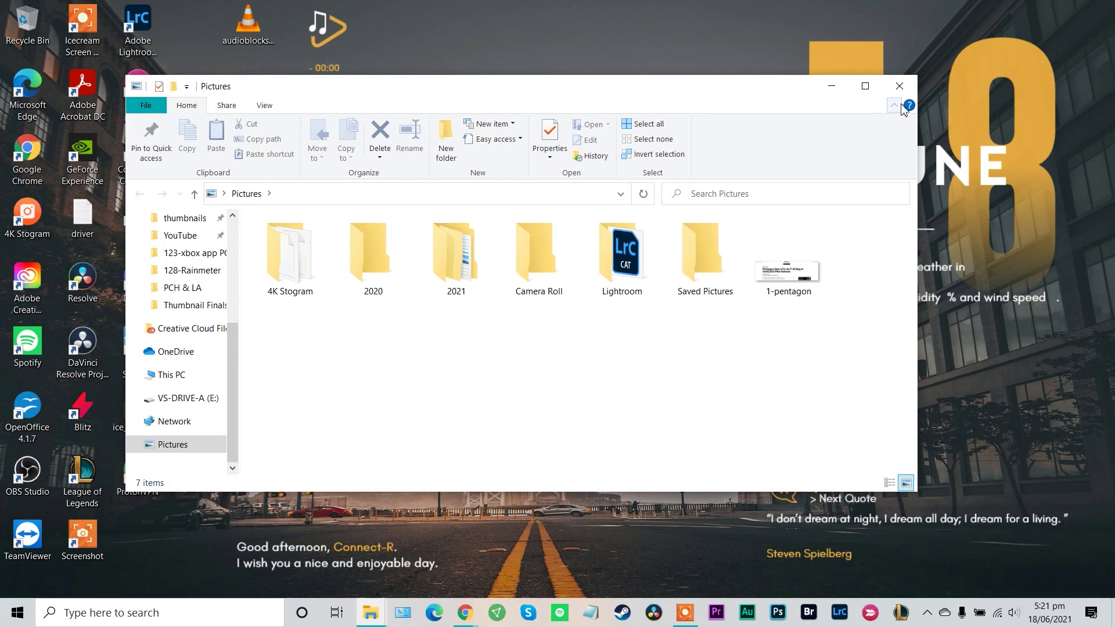
{"action": "left_click", "coordinate": [903, 92]}
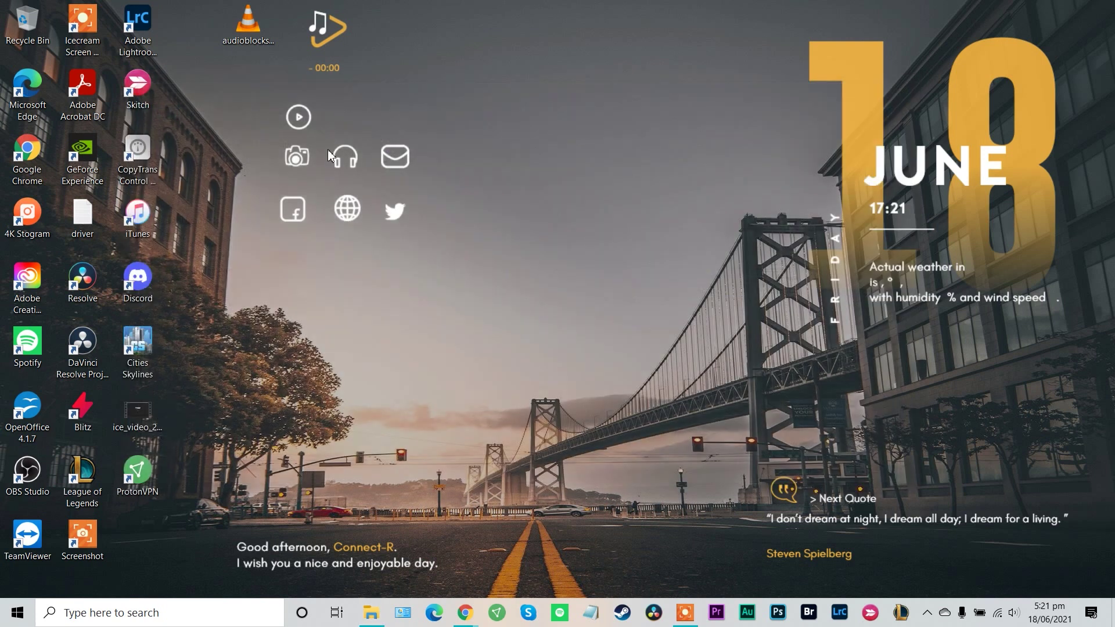
{"action": "left_click", "coordinate": [346, 158]}
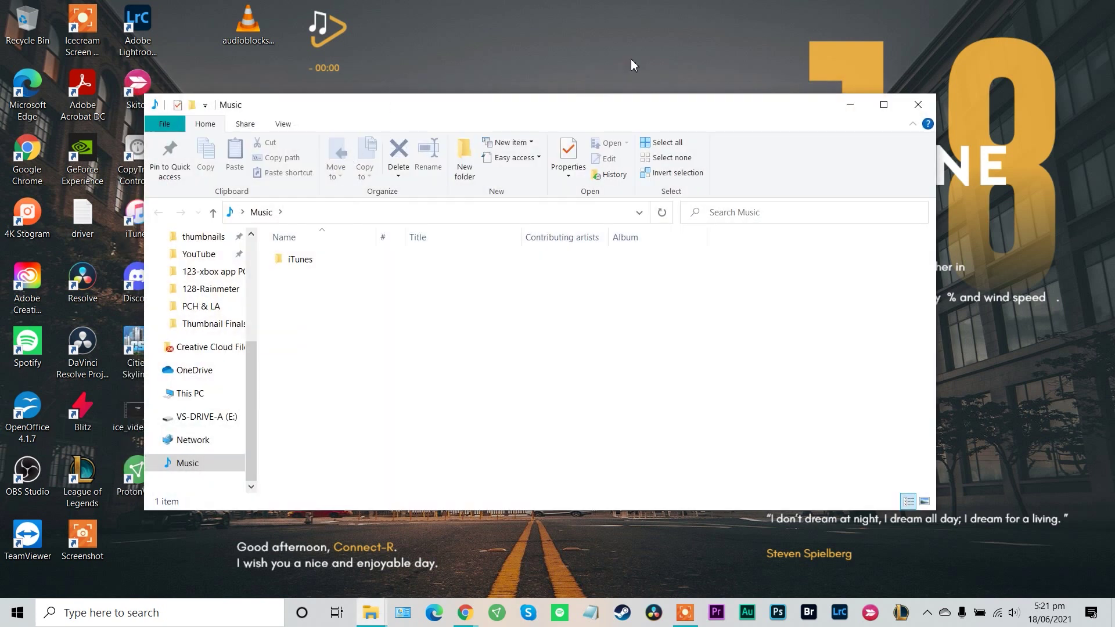
{"action": "left_click", "coordinate": [916, 108]}
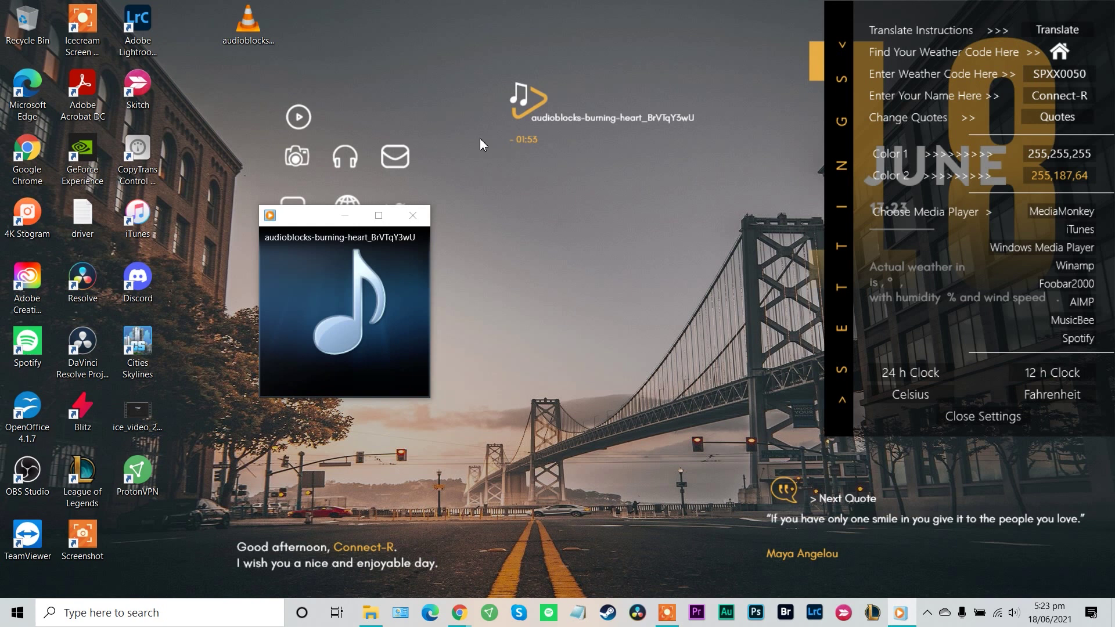
Move the now-playing widget to the top left, close the music player and the settings panel
{"action": "left_click_drag", "start_coordinate": [547, 112], "coordinate": [354, 39]}
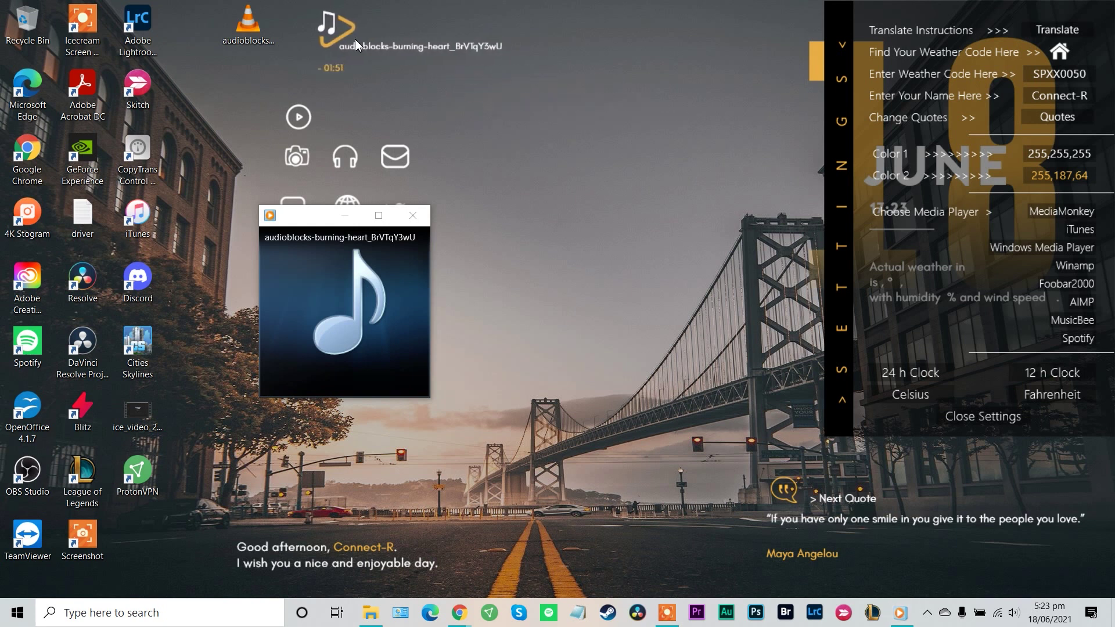
{"action": "mouse_move", "coordinate": [412, 281]}
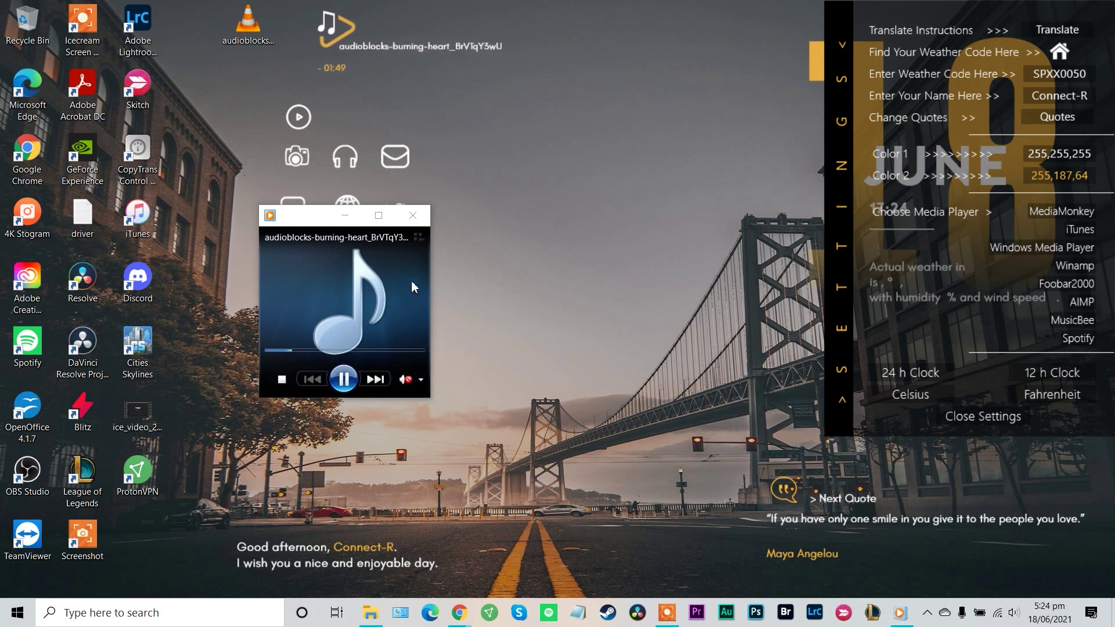
{"action": "left_click", "coordinate": [413, 216]}
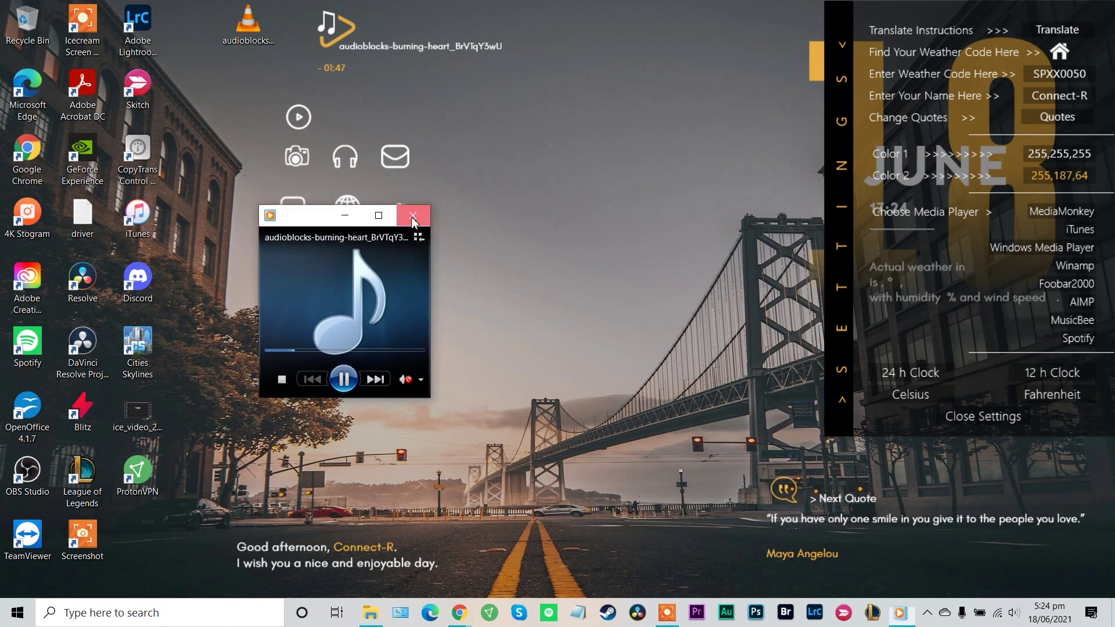
{"action": "left_click", "coordinate": [984, 418]}
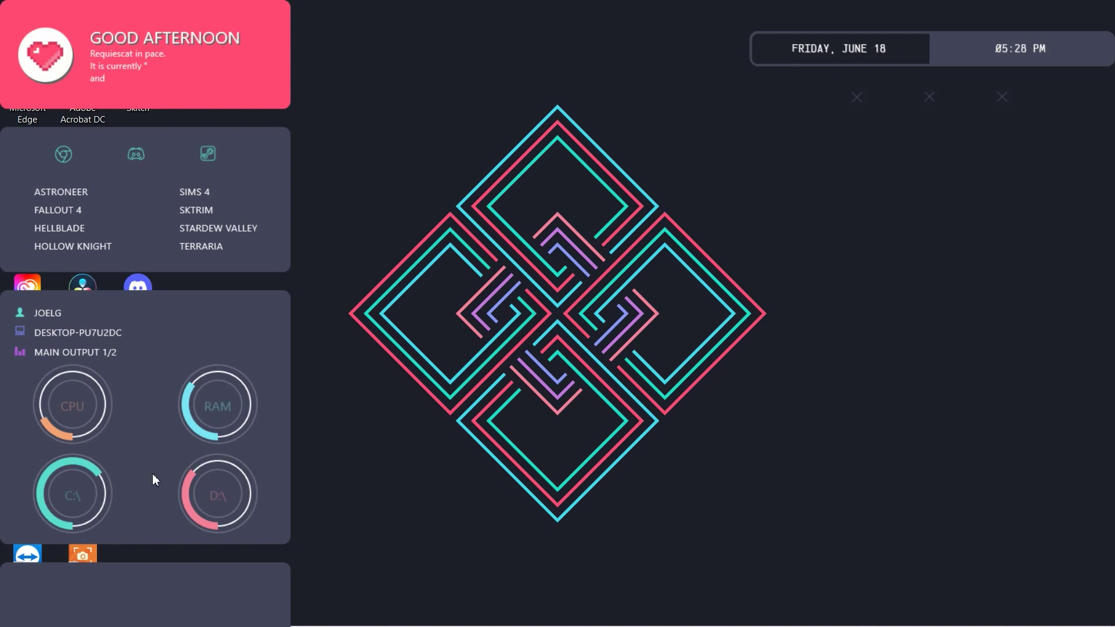
Bring up the Gemini skin's game launcher list and CPU, RAM and drive gauge details
{"action": "mouse_move", "coordinate": [72, 505]}
{"action": "mouse_move", "coordinate": [185, 232]}
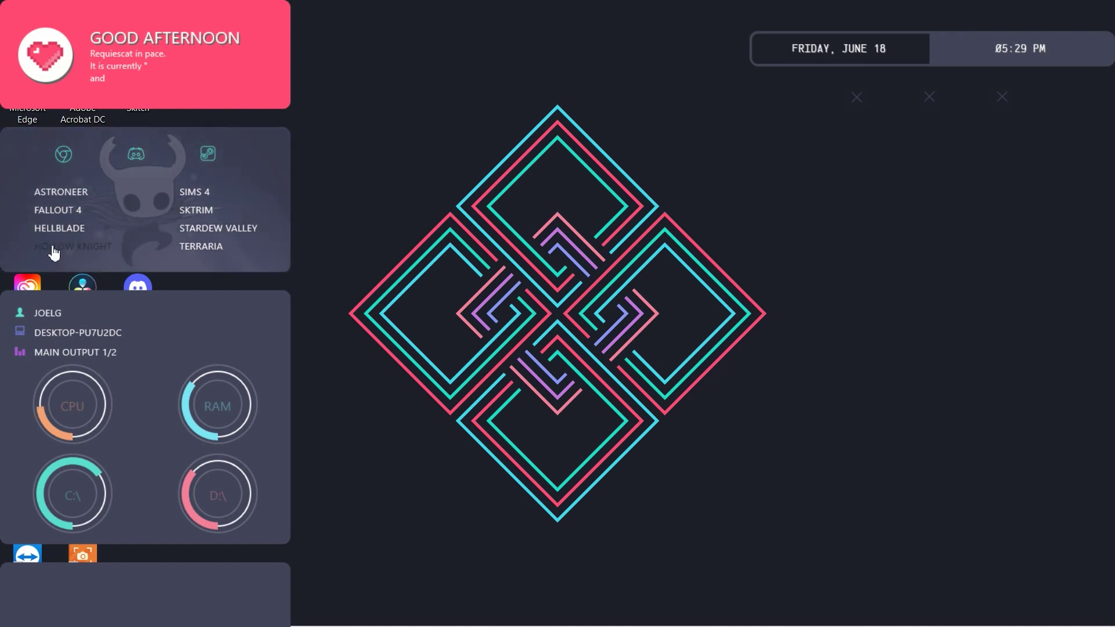
{"action": "mouse_move", "coordinate": [53, 239]}
{"action": "mouse_move", "coordinate": [62, 193]}
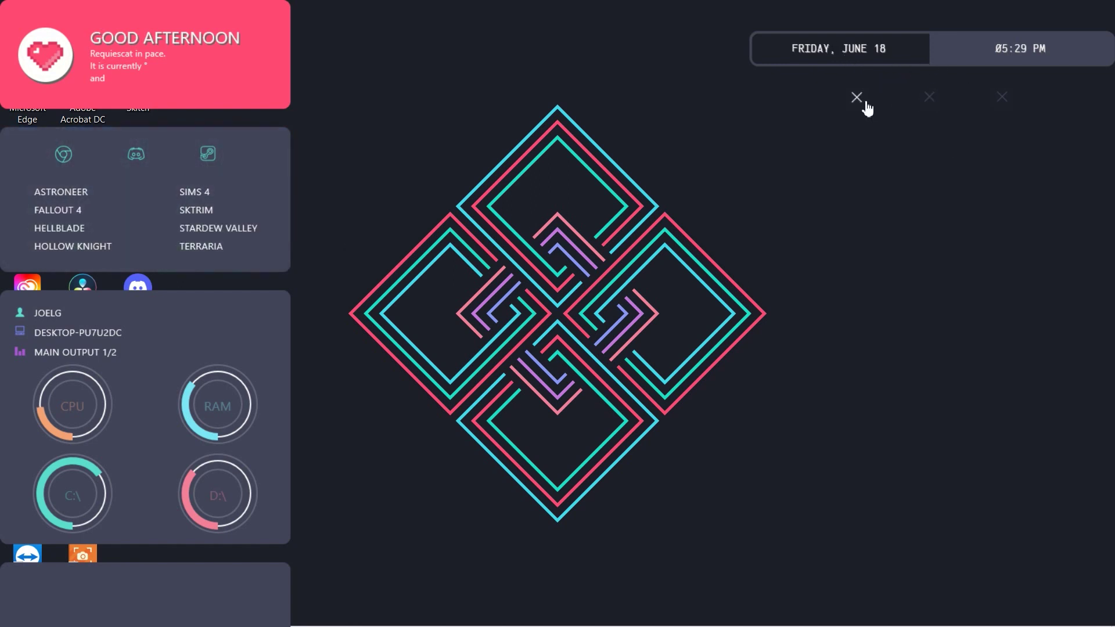
Switch the skin to its muted alternate theme, then hide and restore the left widget panels
{"action": "left_click", "coordinate": [927, 107]}
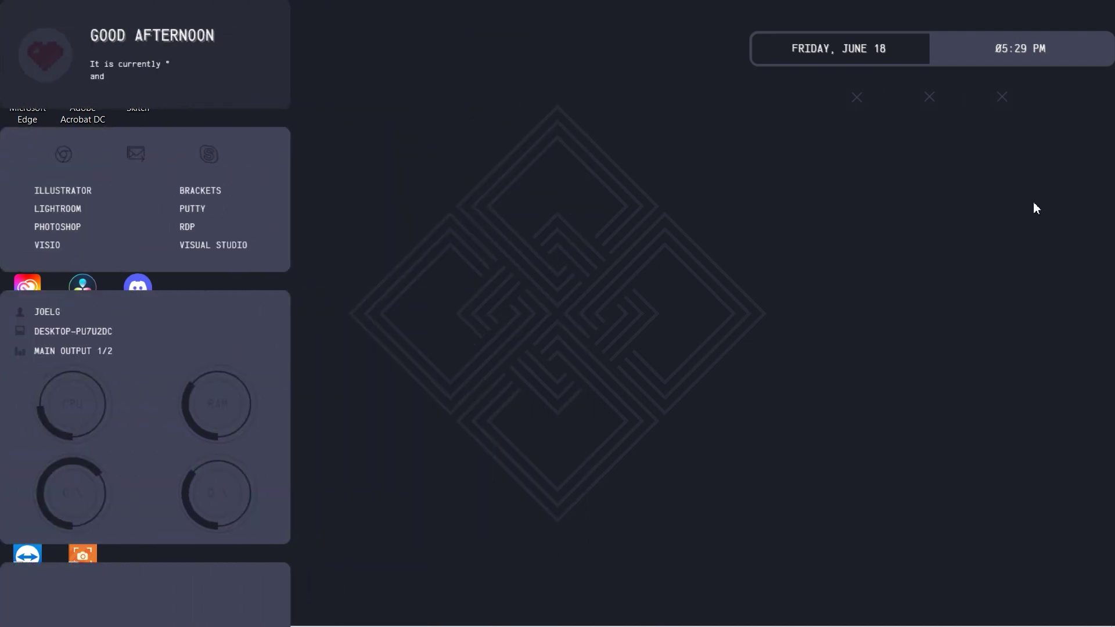
{"action": "left_click", "coordinate": [1002, 99]}
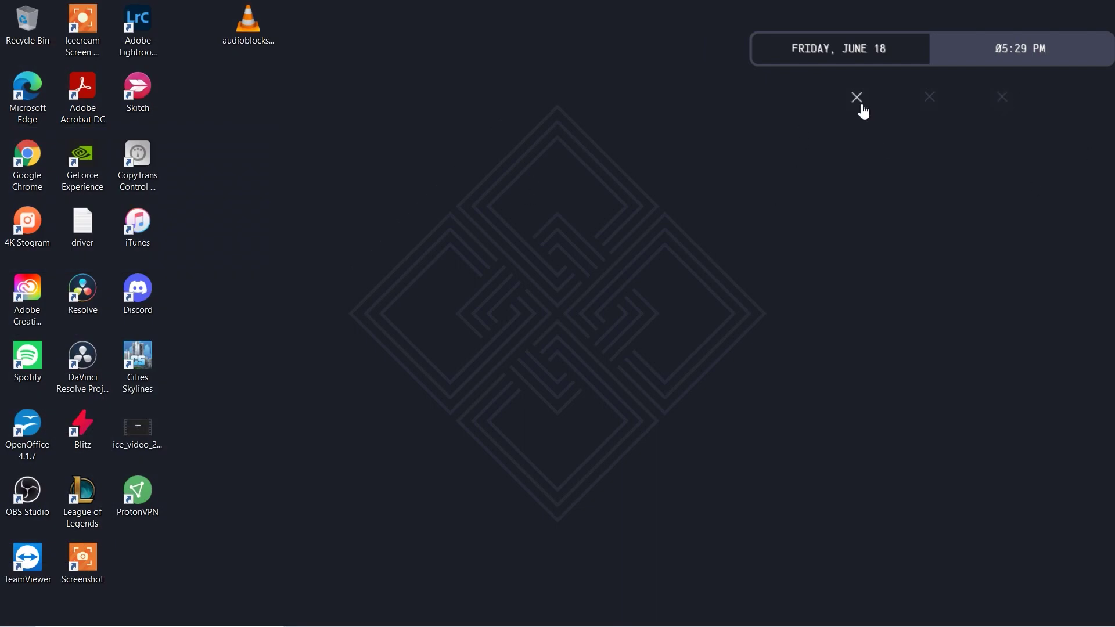
{"action": "left_click", "coordinate": [862, 106]}
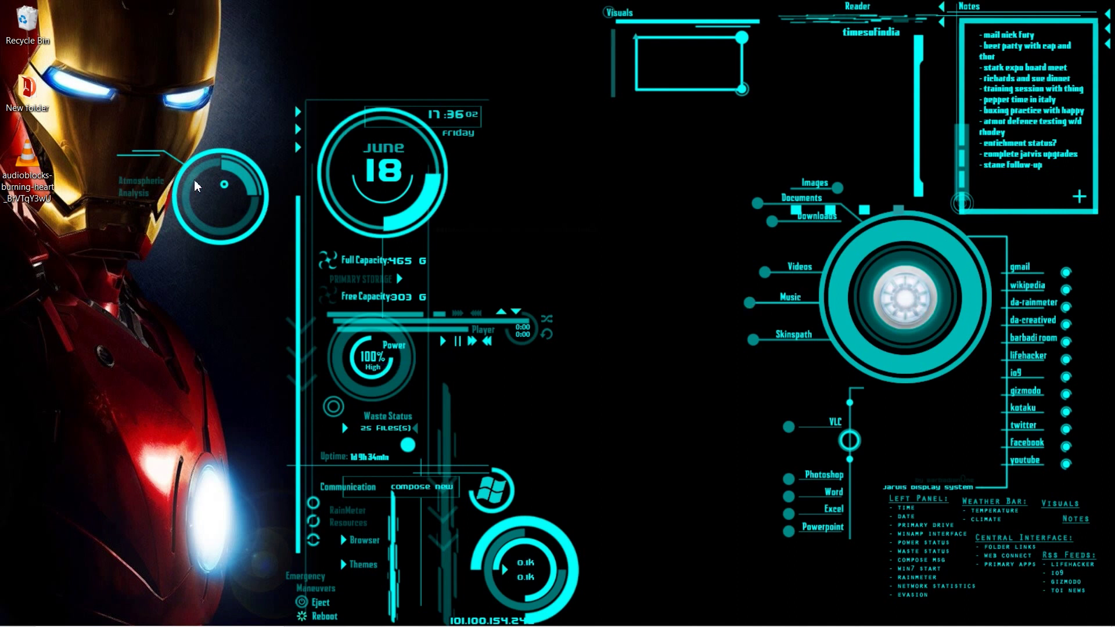
Reposition the Atmospheric Analysis dial and clock panel, then launch a new Chrome tab from the desktop
{"action": "left_click_drag", "start_coordinate": [196, 185], "coordinate": [165, 196]}
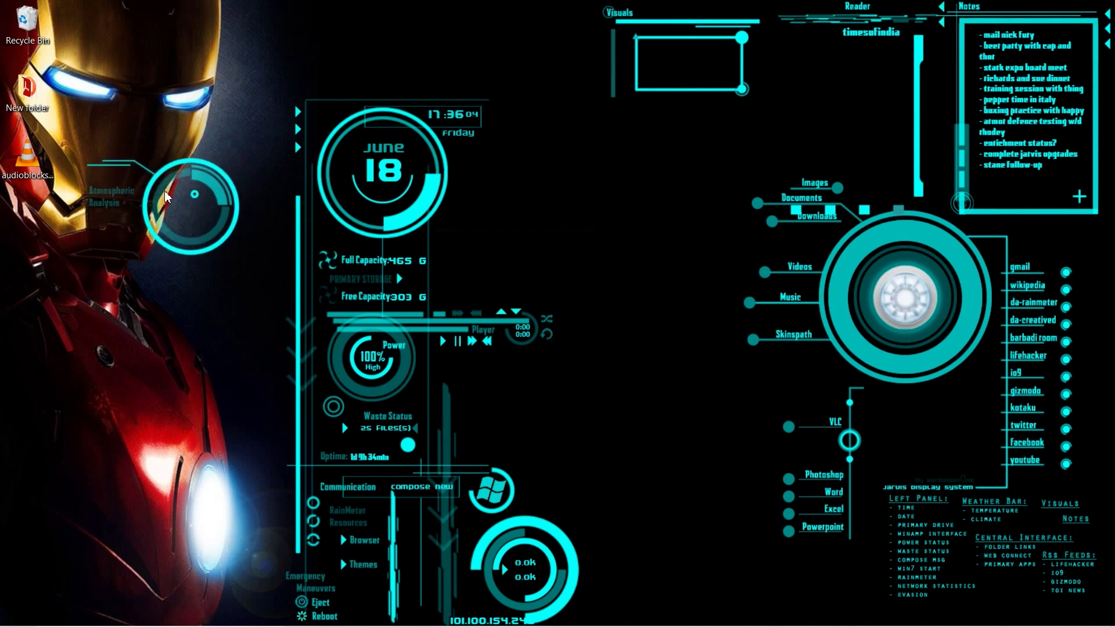
{"action": "left_click_drag", "start_coordinate": [396, 157], "coordinate": [349, 145]}
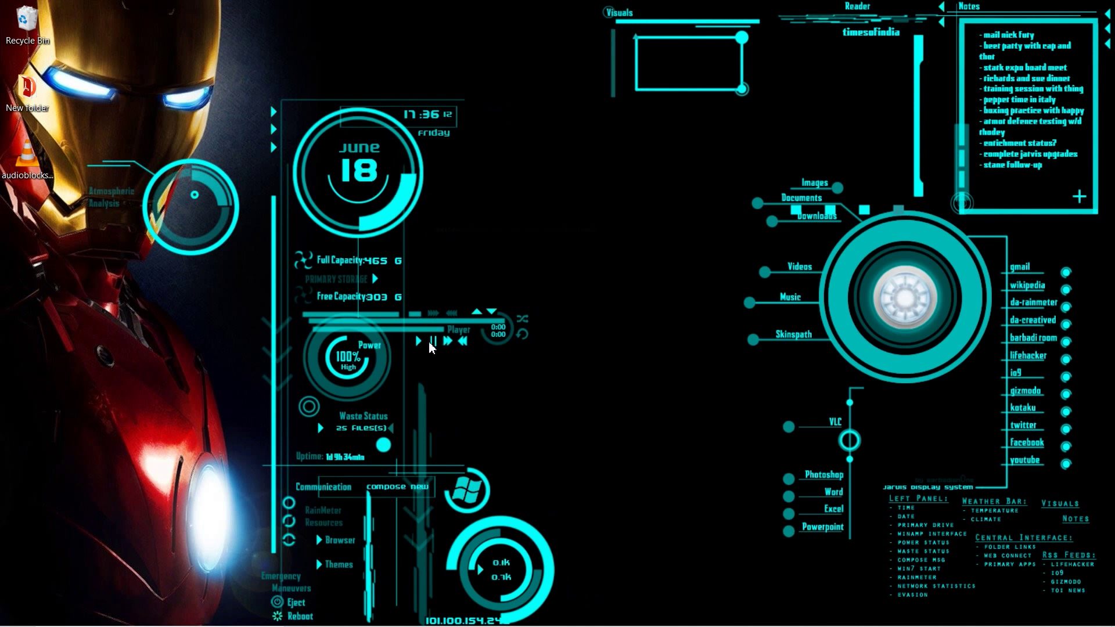
{"action": "left_click", "coordinate": [467, 503]}
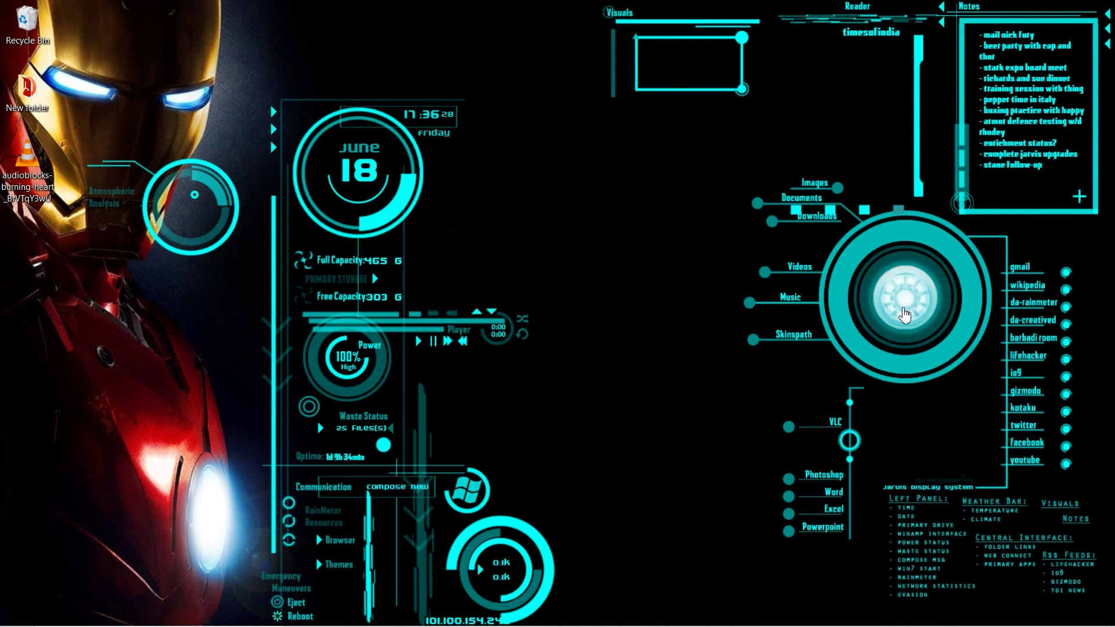
{"action": "left_click", "coordinate": [905, 314]}
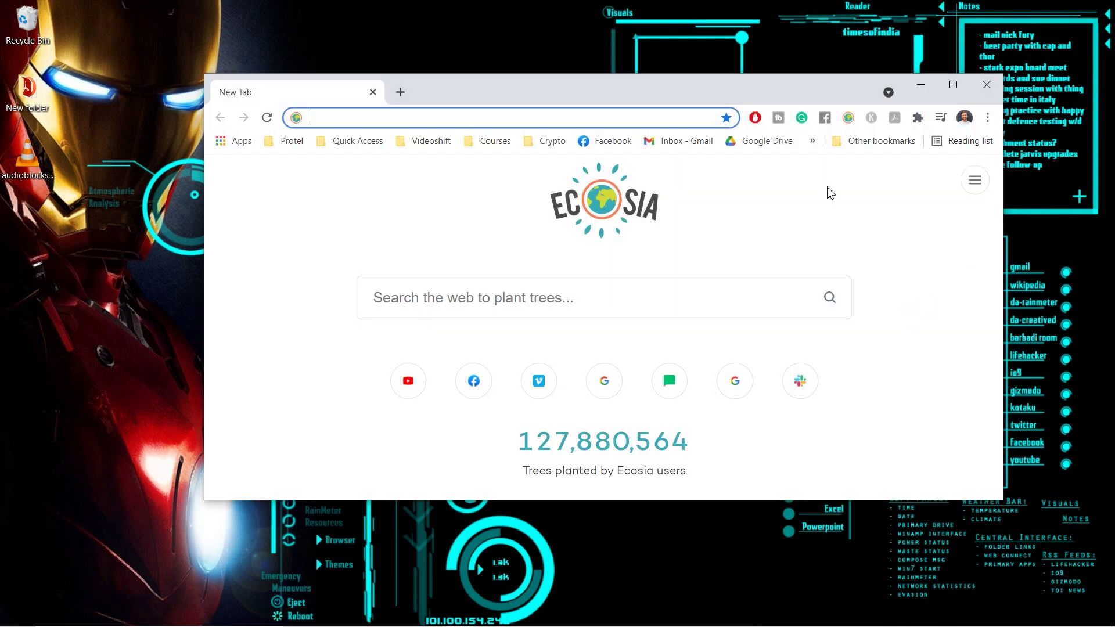
Close the Chrome window and select the audioblocks audio file on the desktop
{"action": "left_click", "coordinate": [994, 88]}
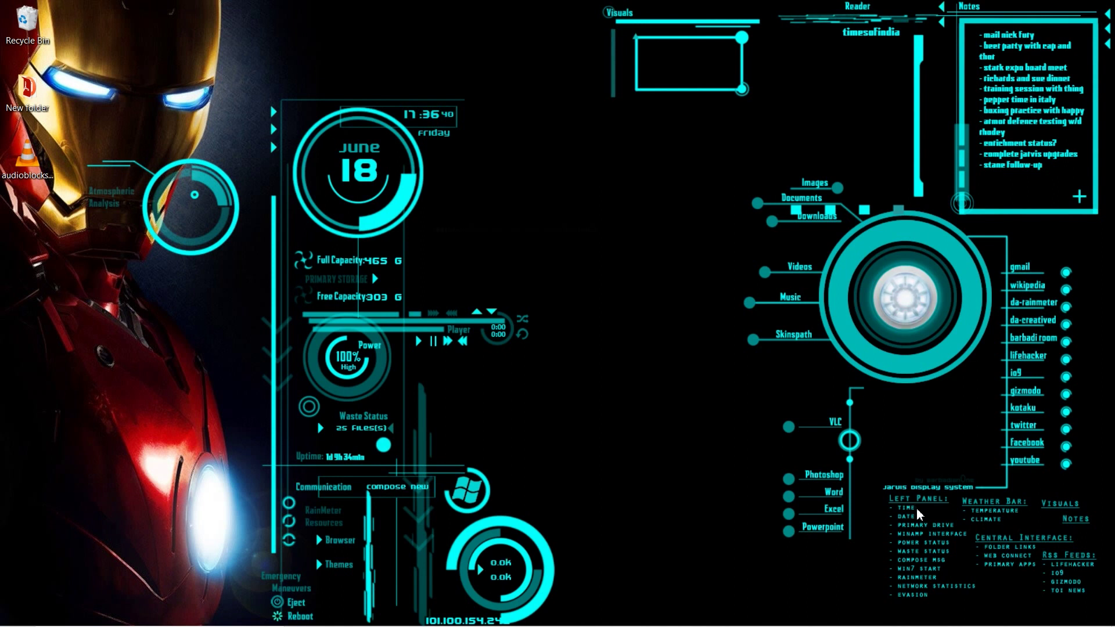
{"action": "left_click", "coordinate": [1022, 573]}
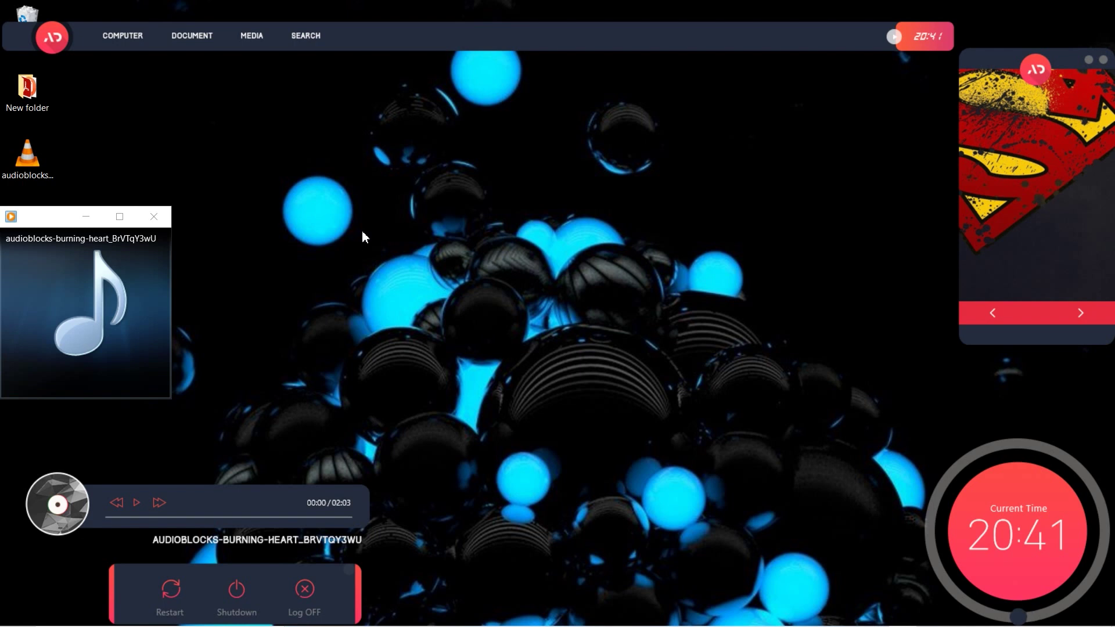
Close the VLC playback window so the Senja Suite desktop is unobstructed
{"action": "left_click", "coordinate": [153, 217]}
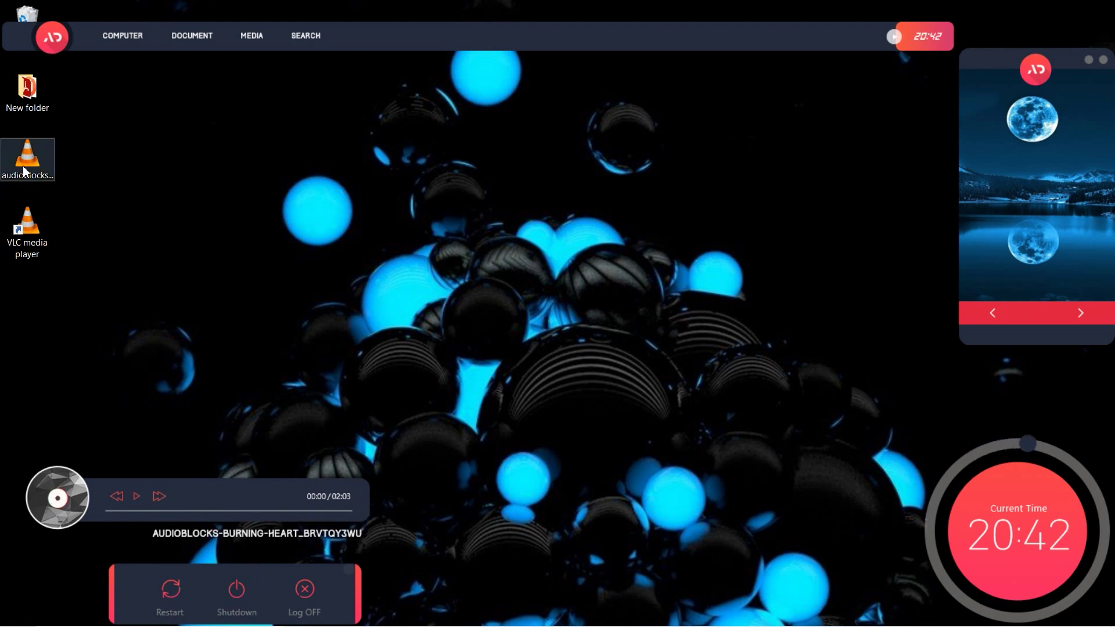
Play and pause the Senja song, collapse and re-expand the AD menu bar, and advance the slideshow
{"action": "left_click", "coordinate": [134, 498]}
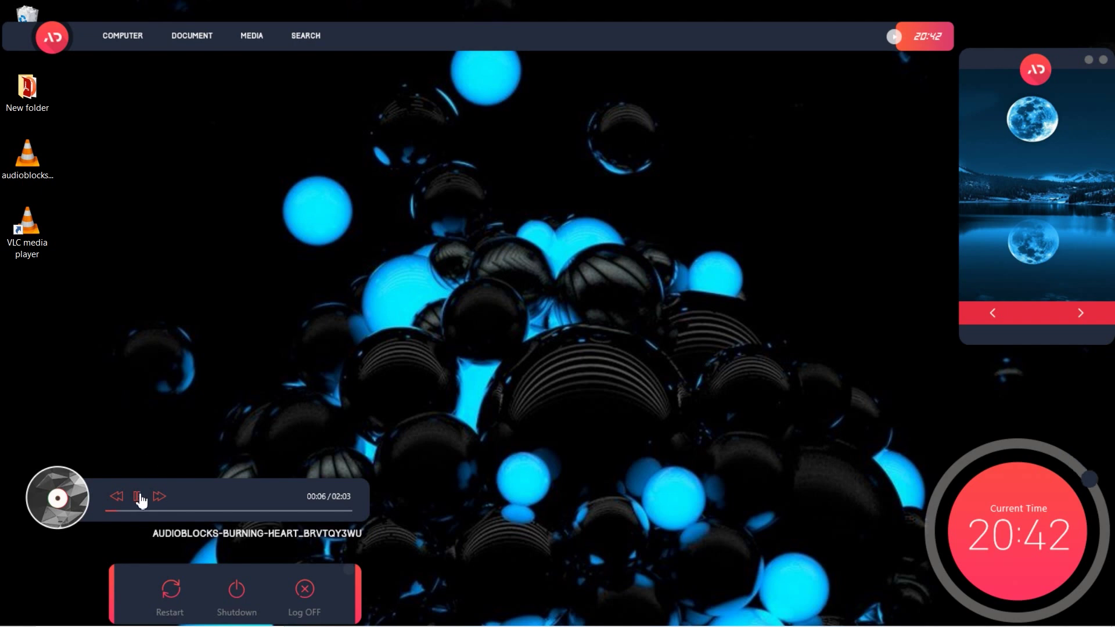
{"action": "left_click", "coordinate": [138, 497]}
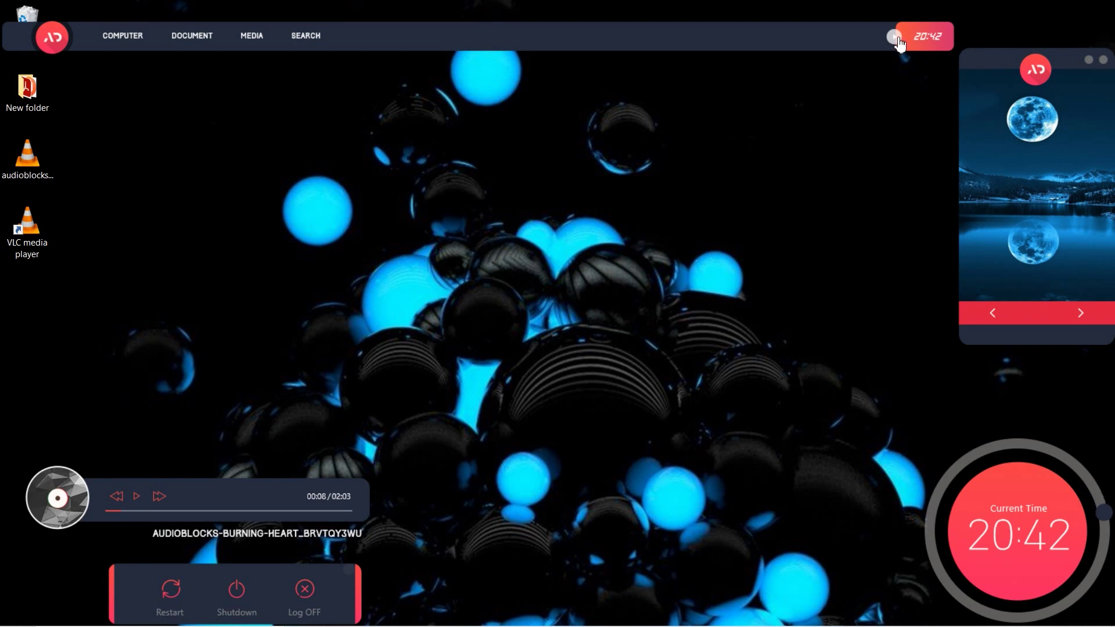
{"action": "left_click", "coordinate": [65, 45]}
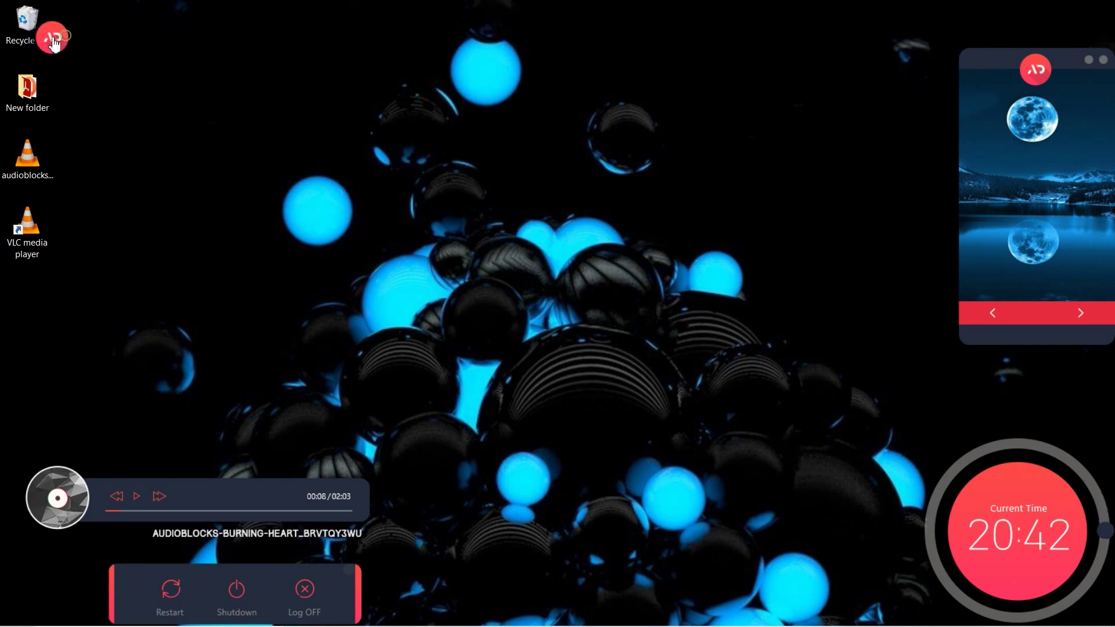
{"action": "left_click", "coordinate": [67, 45]}
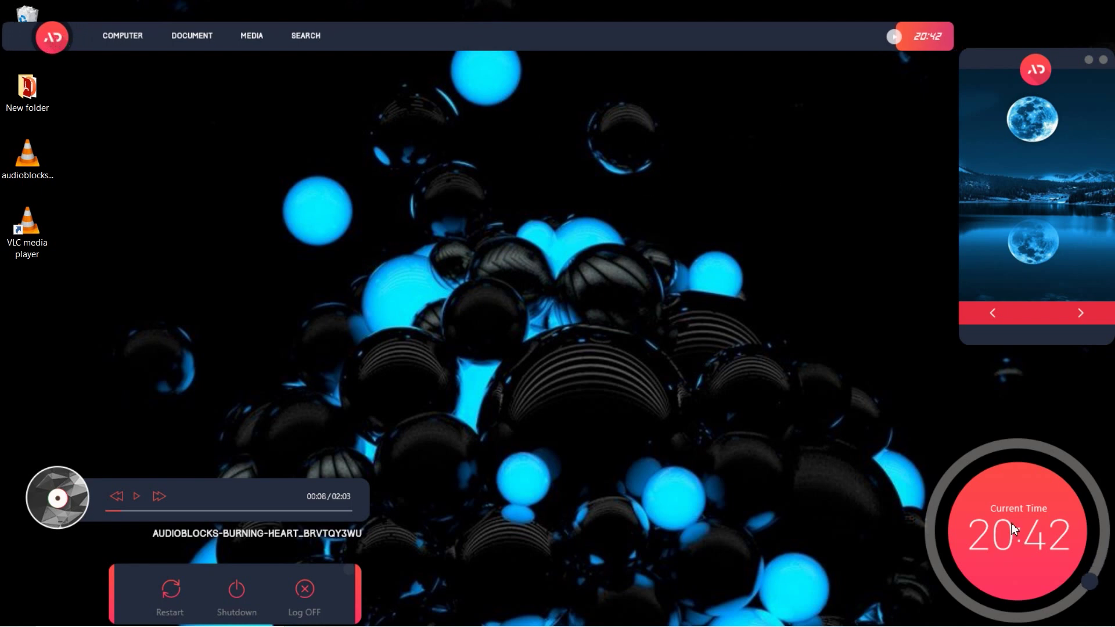
{"action": "left_click", "coordinate": [1079, 313]}
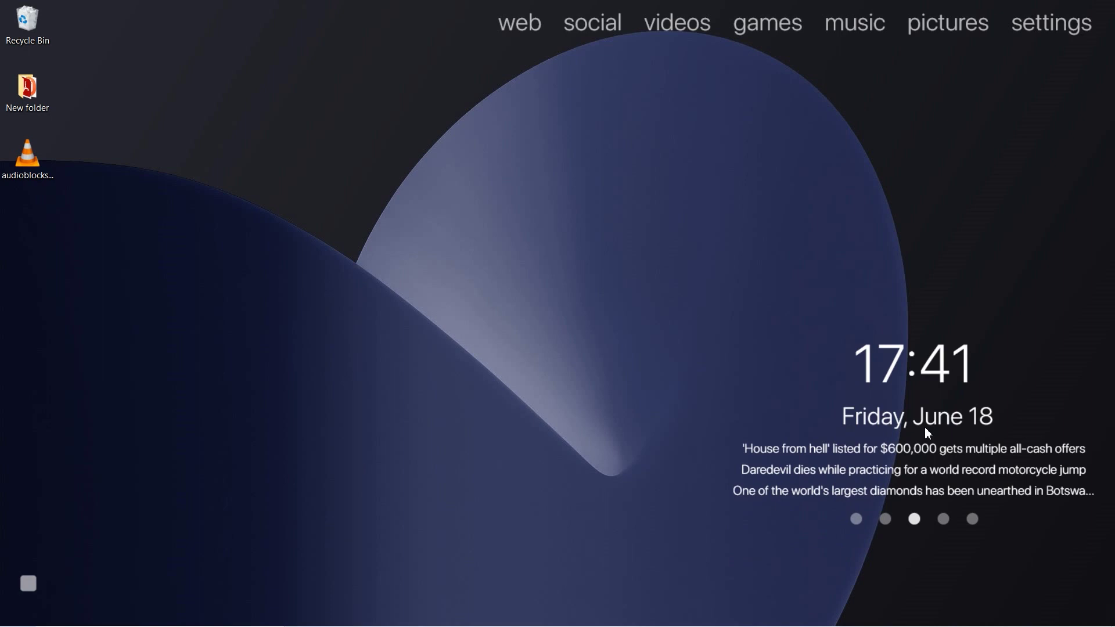
Page through the Big Sur headlines: page two, page four, then back to two
{"action": "left_click", "coordinate": [886, 548]}
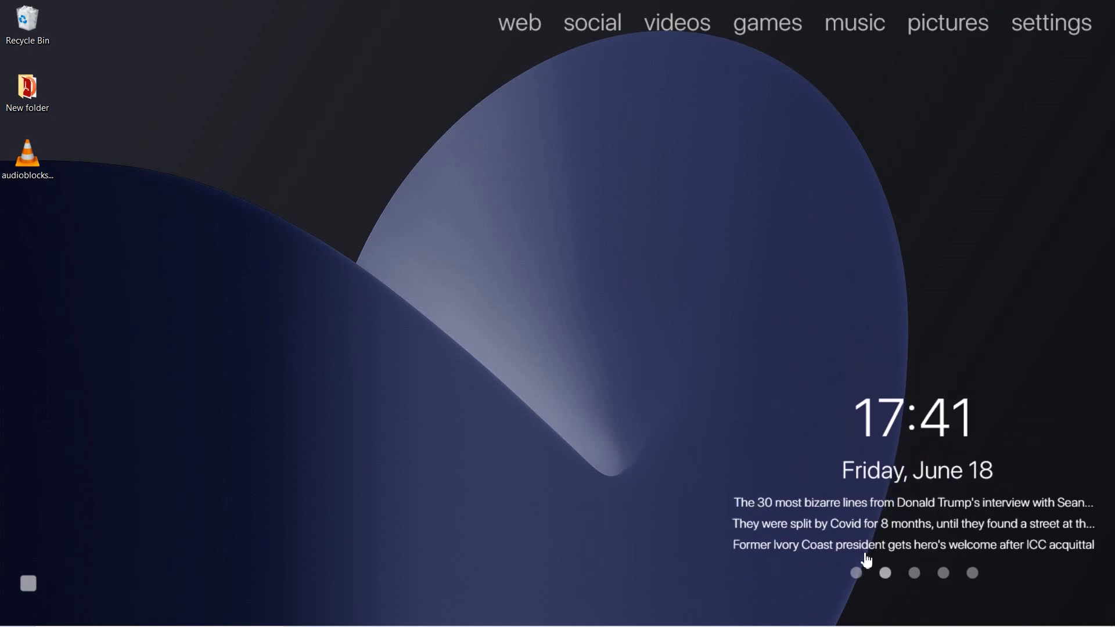
{"action": "left_click", "coordinate": [856, 575]}
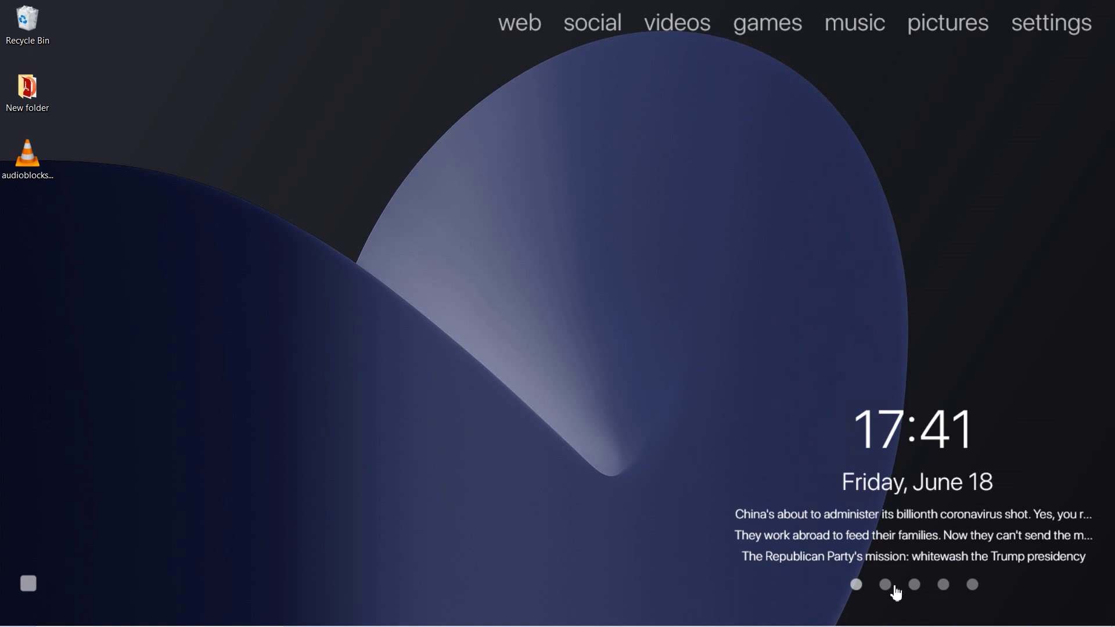
{"action": "left_click", "coordinate": [896, 589]}
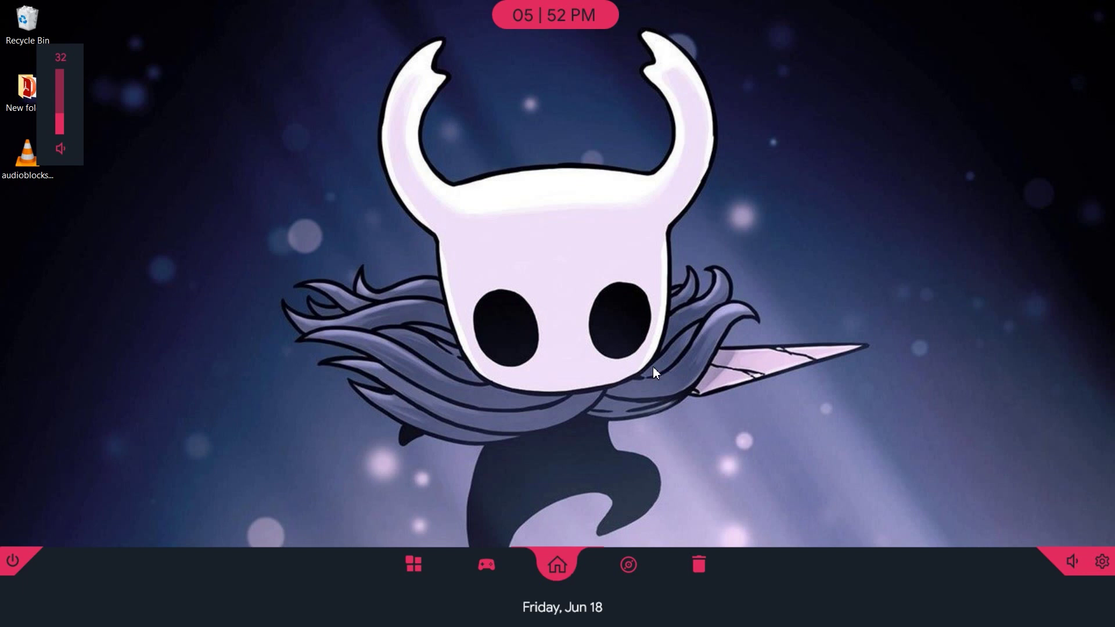
Open Moderate > Settings > Settings.ini from the bar's context menu and reposition the window
{"action": "right_click", "coordinate": [857, 579]}
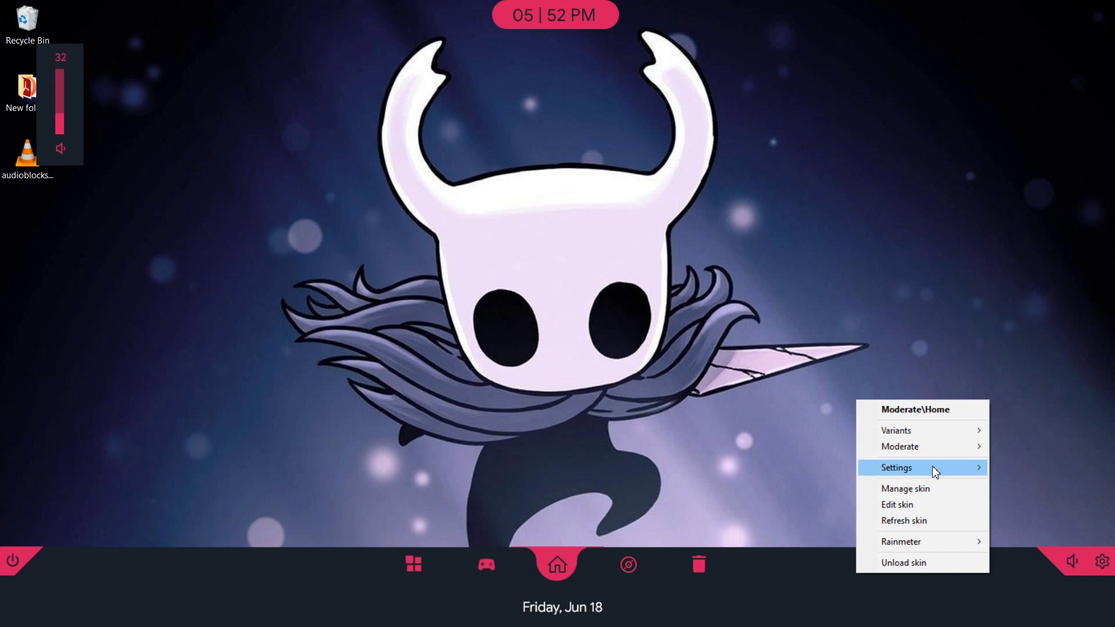
{"action": "mouse_move", "coordinate": [933, 469]}
{"action": "mouse_move", "coordinate": [935, 447]}
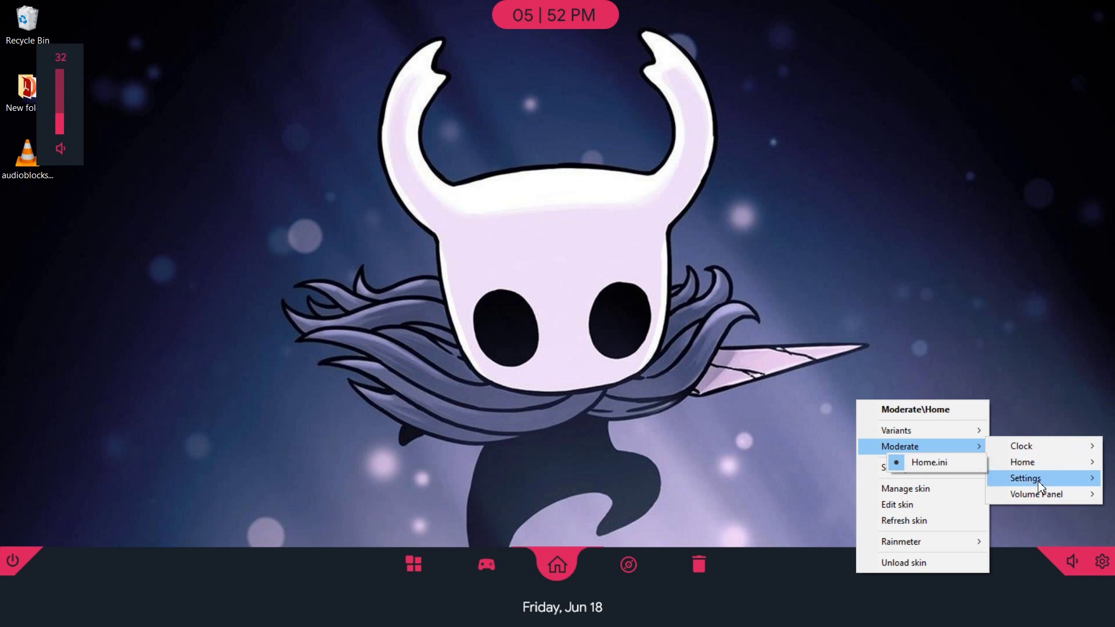
{"action": "mouse_move", "coordinate": [1039, 485]}
{"action": "mouse_move", "coordinate": [1028, 462]}
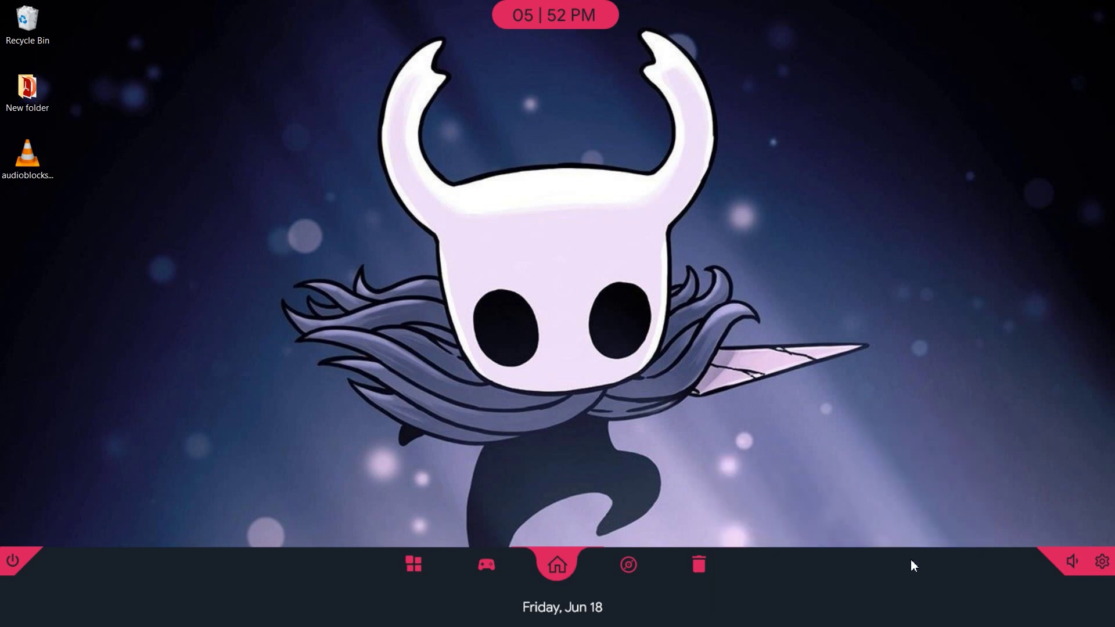
{"action": "right_click", "coordinate": [910, 559]}
{"action": "mouse_move", "coordinate": [1000, 422]}
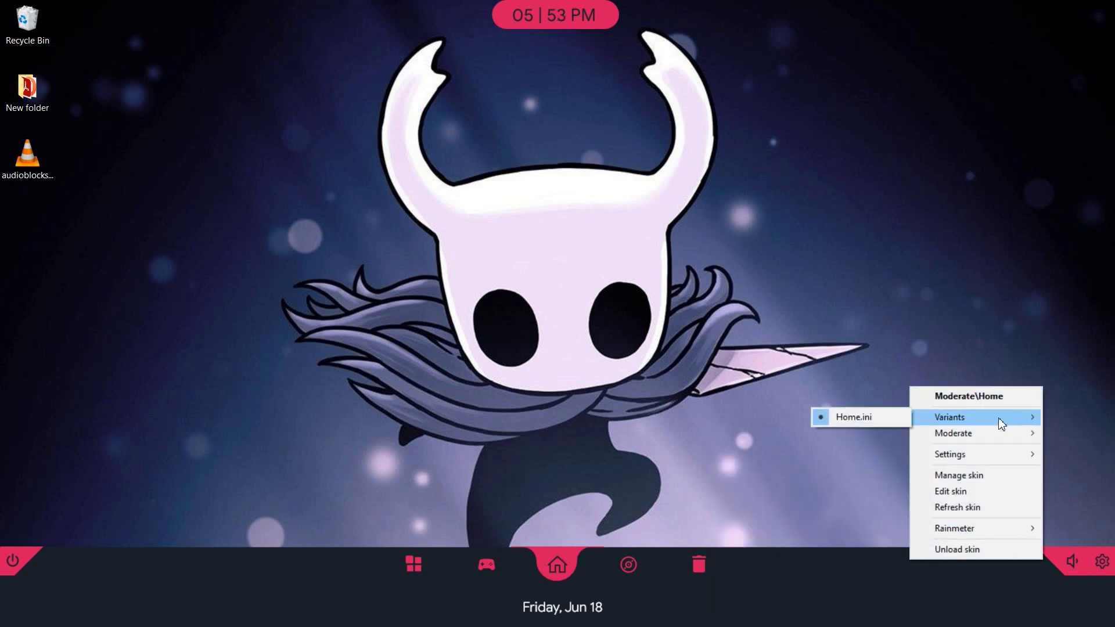
{"action": "mouse_move", "coordinate": [992, 445]}
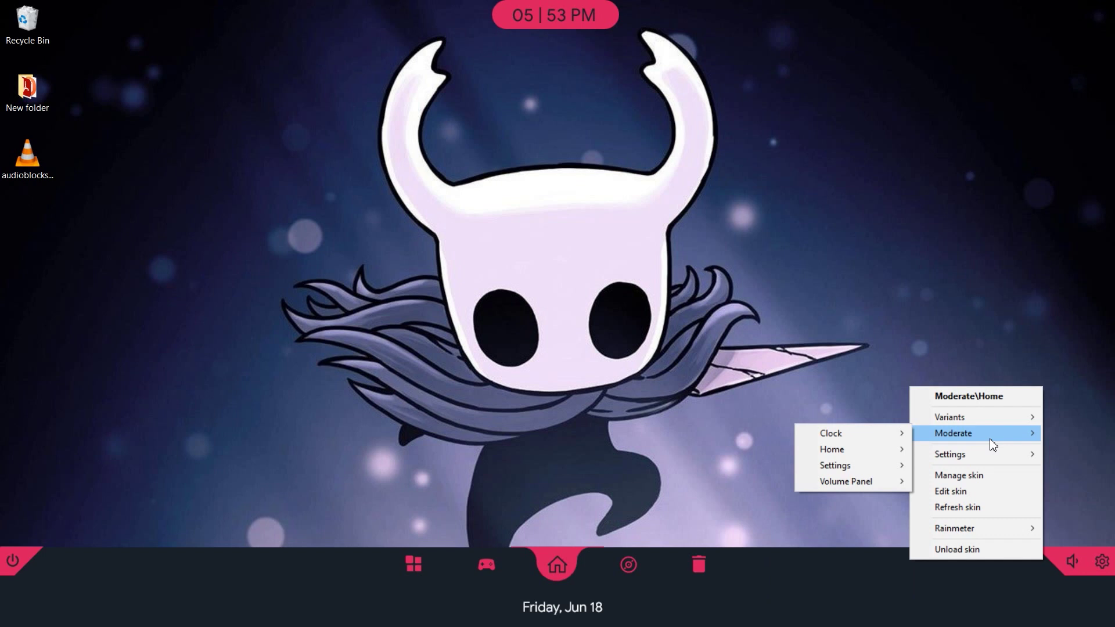
{"action": "left_click", "coordinate": [837, 465]}
{"action": "left_click_drag", "start_coordinate": [210, 42], "coordinate": [338, 86]}
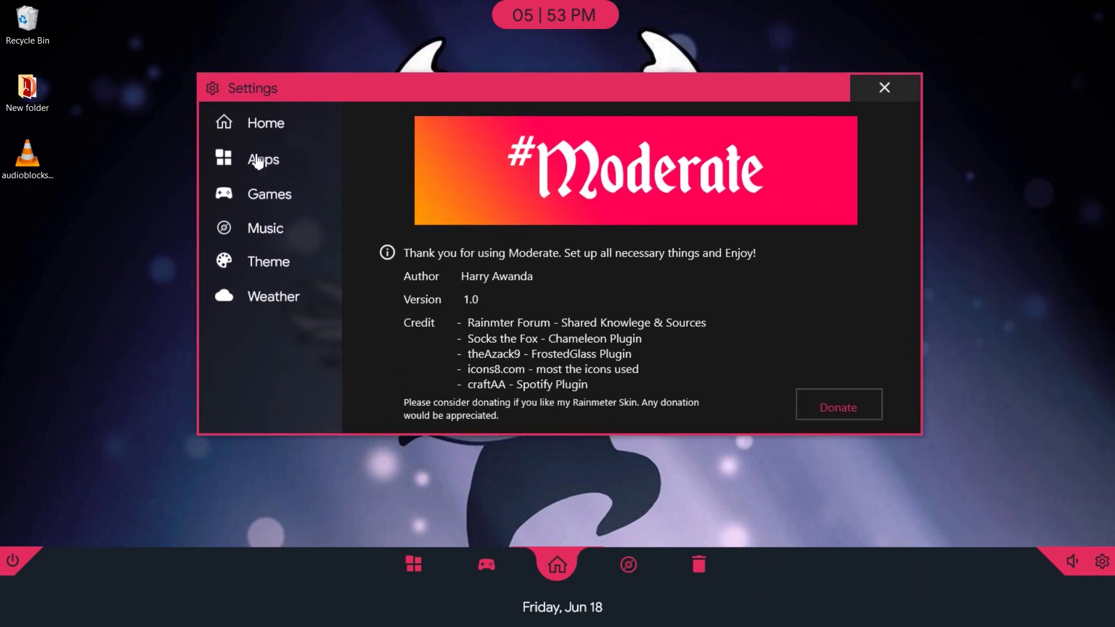
Browse the Applications, Games and Music Player pages of Moderate Settings
{"action": "left_click", "coordinate": [269, 165]}
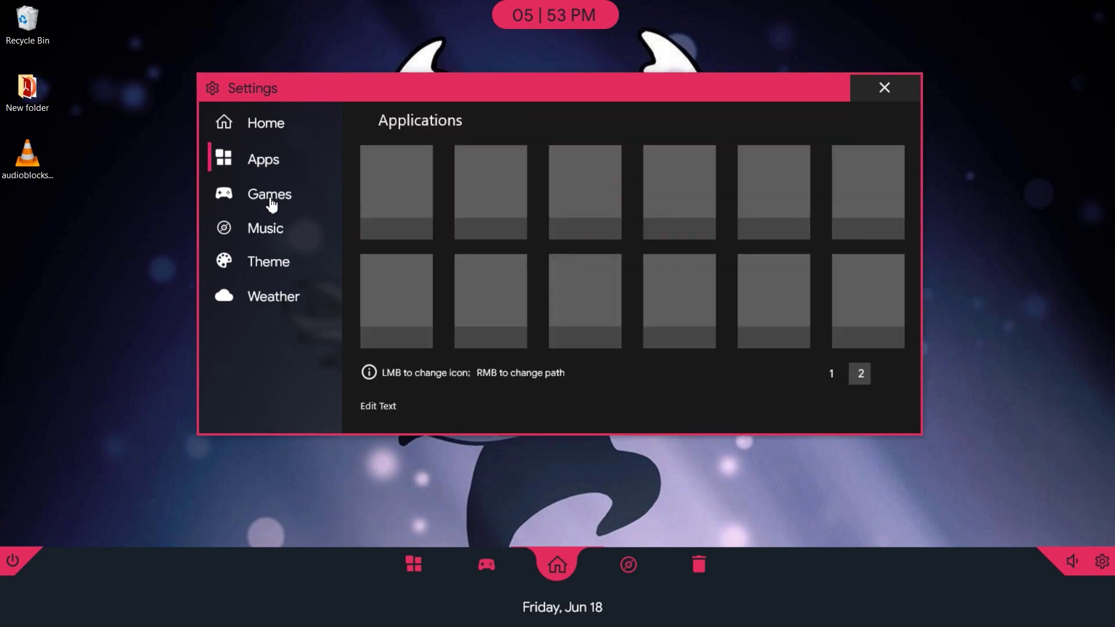
{"action": "left_click", "coordinate": [271, 202]}
{"action": "left_click", "coordinate": [267, 235]}
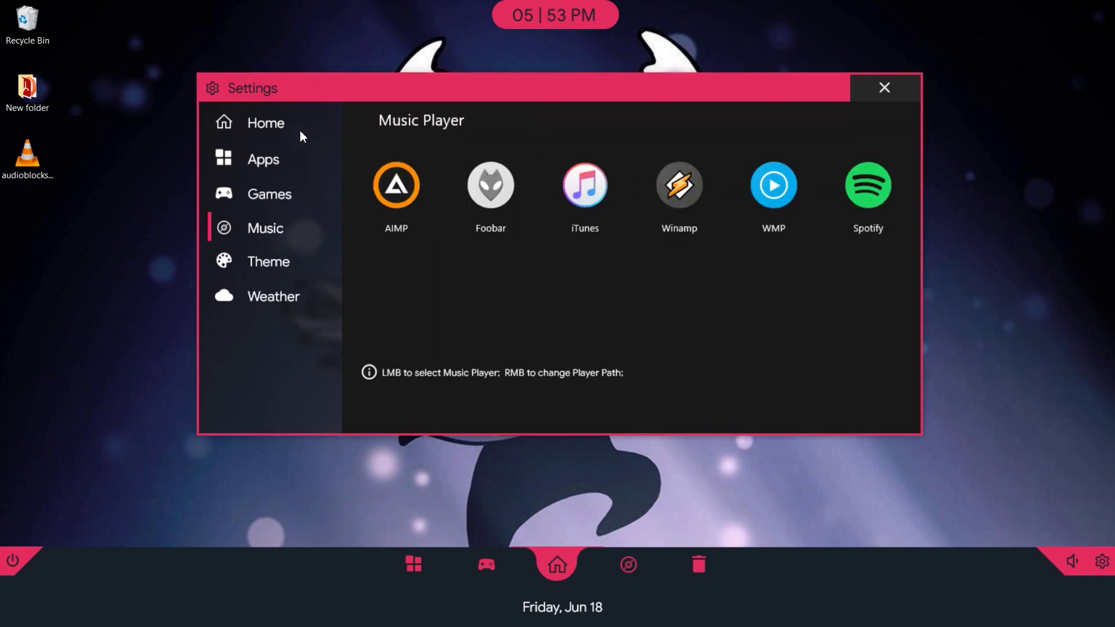
{"action": "left_click_drag", "start_coordinate": [388, 185], "coordinate": [400, 155]}
Change the theme colour to orange, view Weather, return Home, and close Settings
{"action": "left_click", "coordinate": [272, 239]}
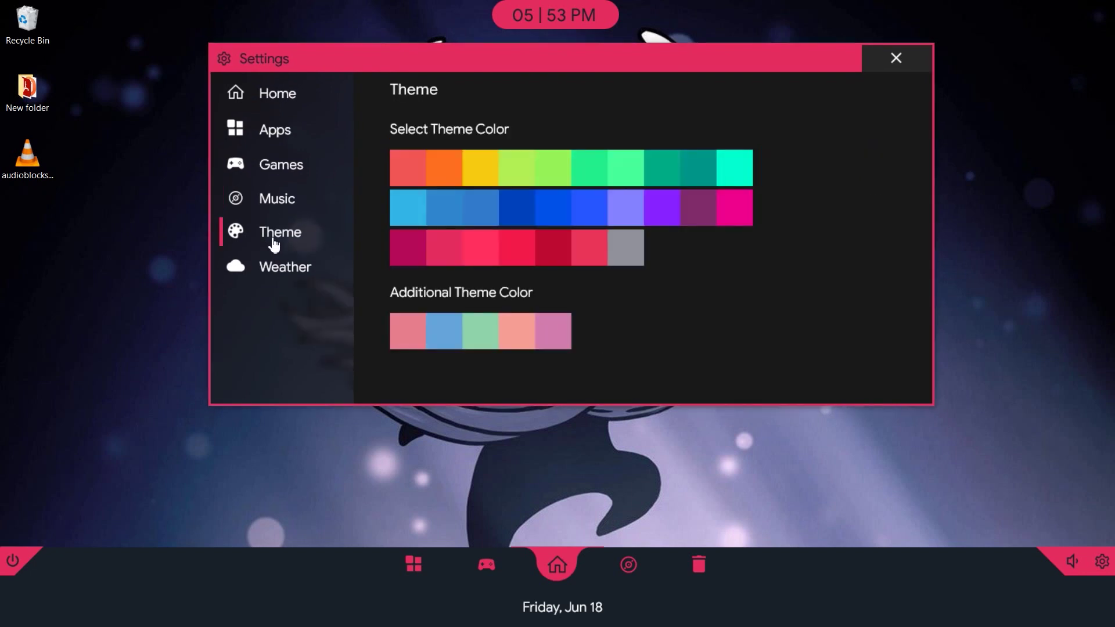
{"action": "left_click", "coordinate": [436, 175]}
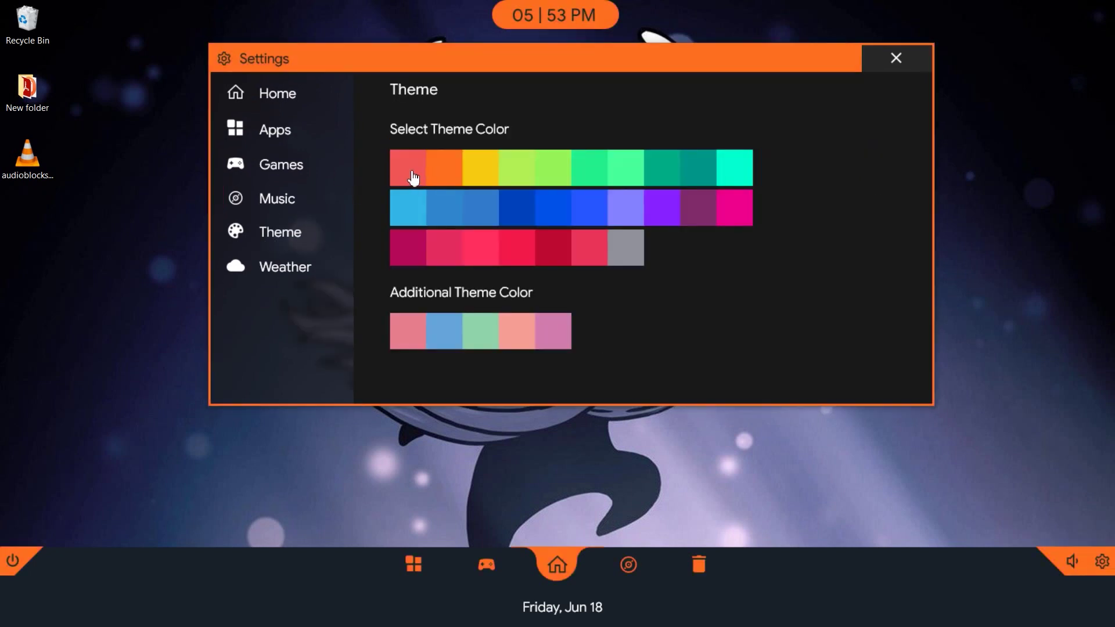
{"action": "left_click", "coordinate": [275, 277]}
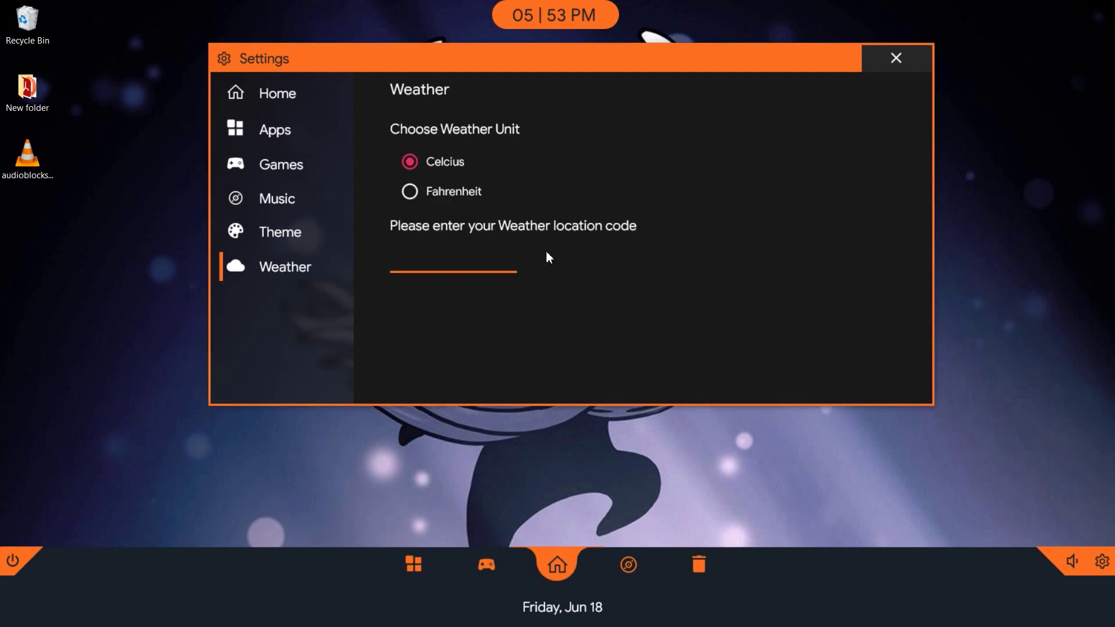
{"action": "left_click", "coordinate": [280, 98]}
{"action": "left_click", "coordinate": [896, 58]}
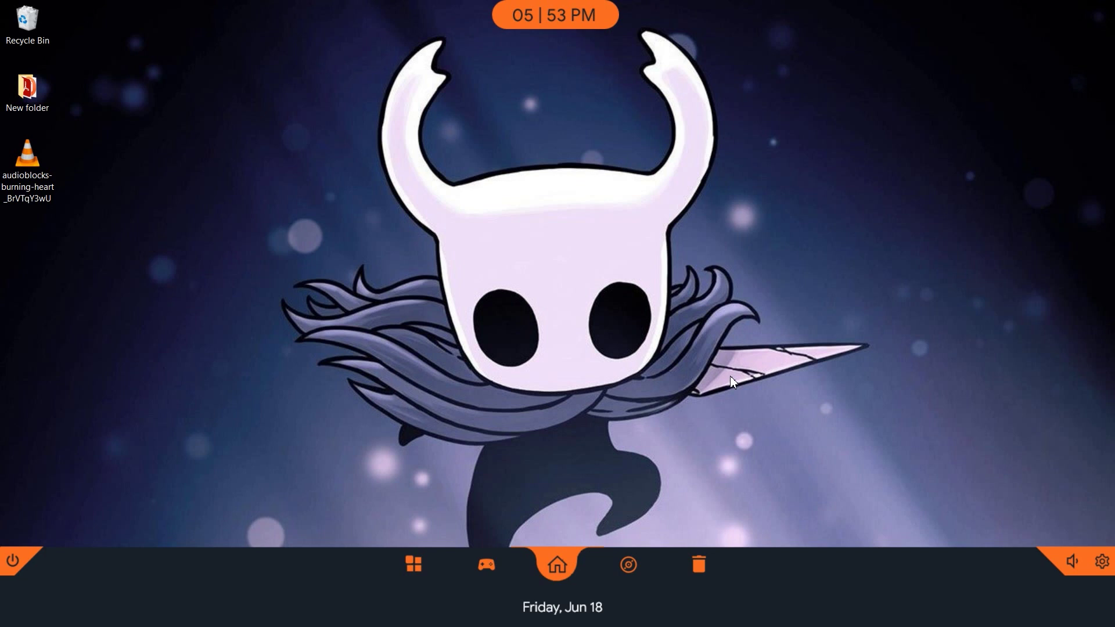
{"action": "left_click", "coordinate": [13, 569]}
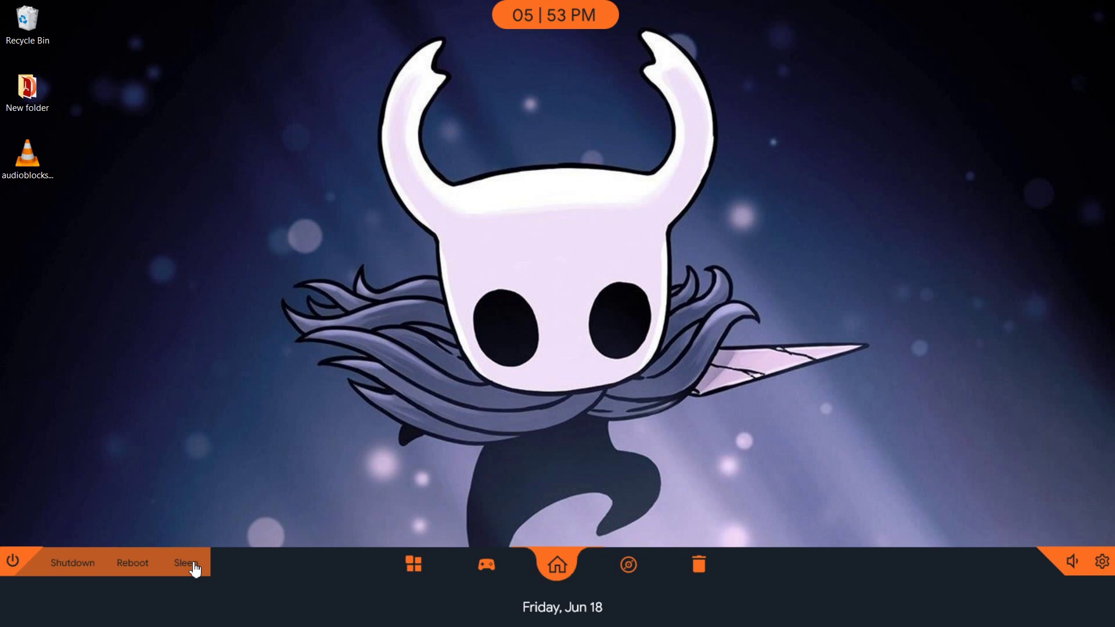
{"action": "left_click", "coordinate": [11, 569]}
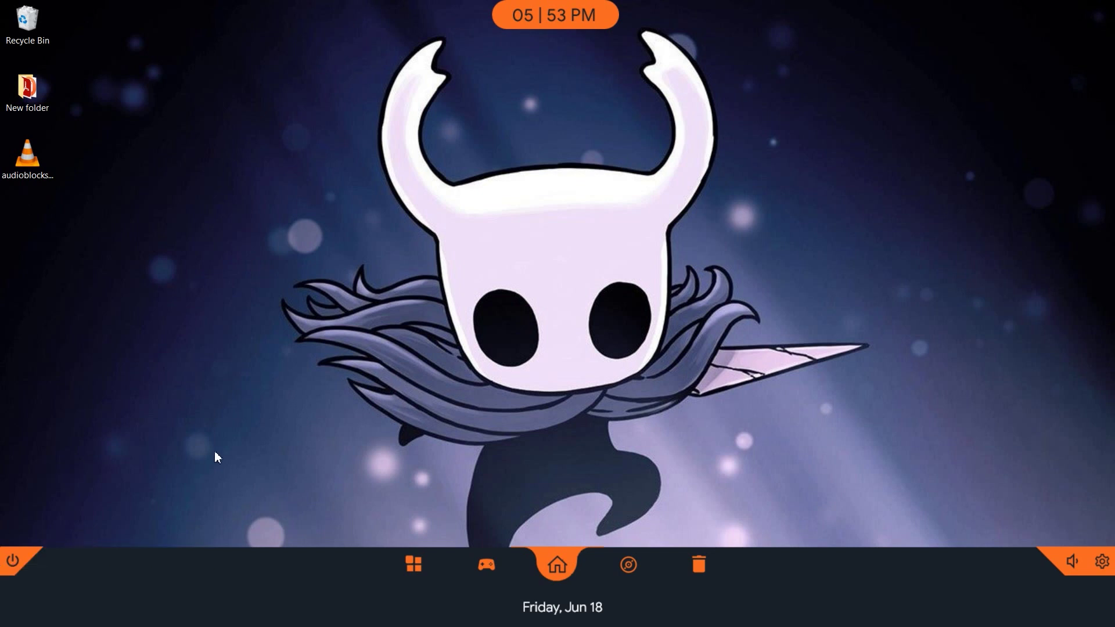